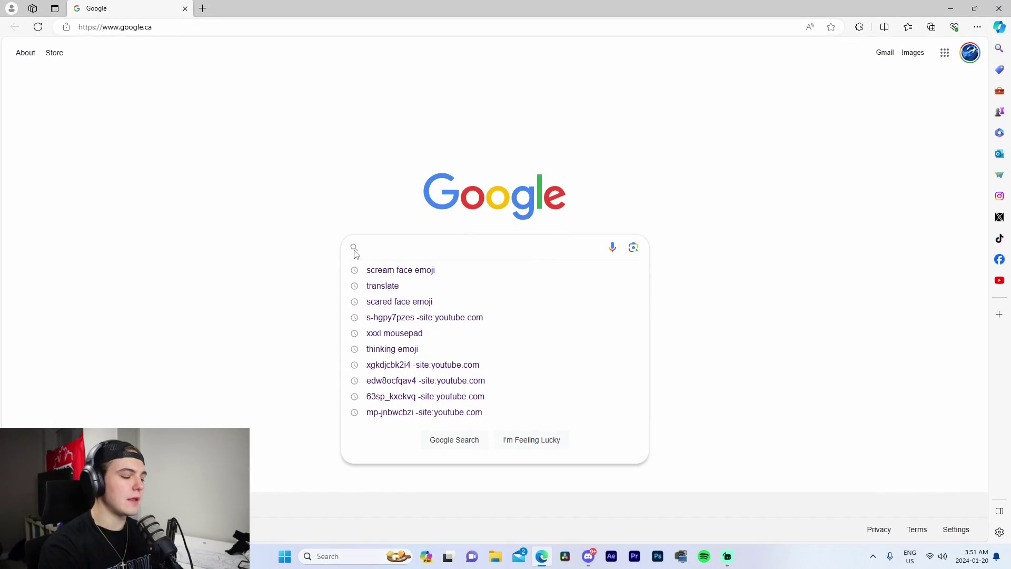
- Search Google for "davinci resolve download" and open Blackmagic Design's DaVinci Resolve 18 product page
text(davi)
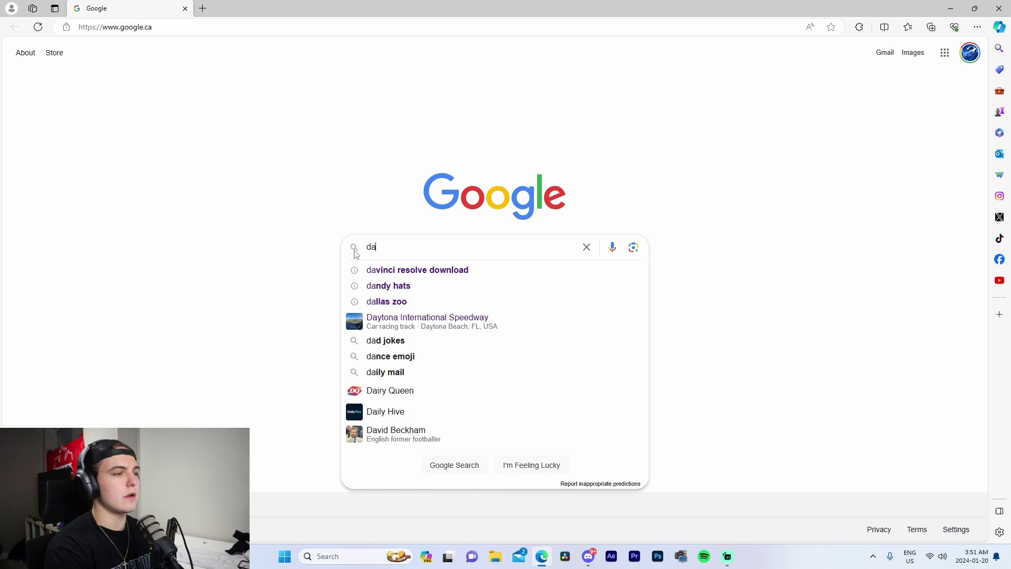
click(410, 276)
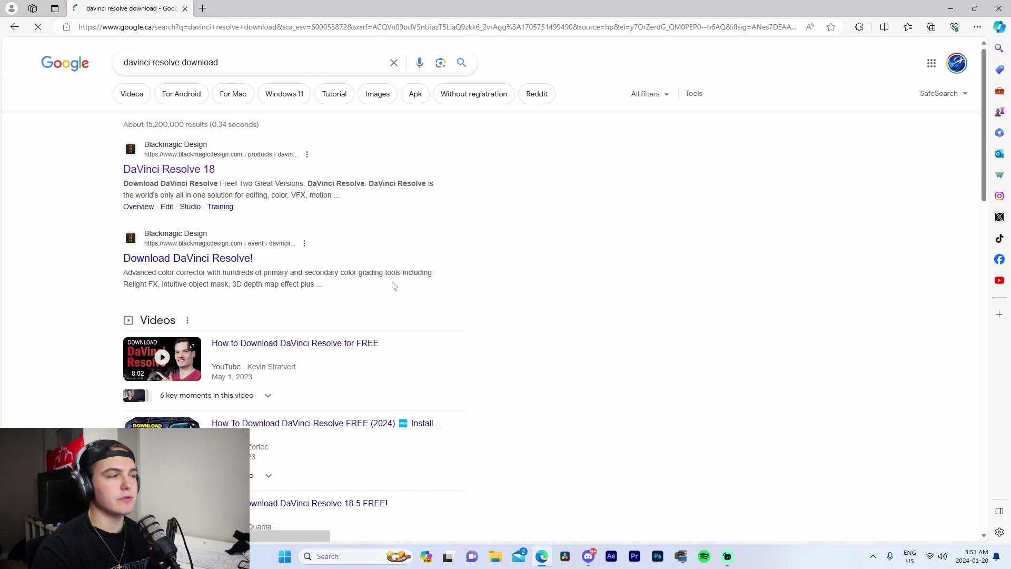
click(196, 167)
scroll(574, 369, down, 5)
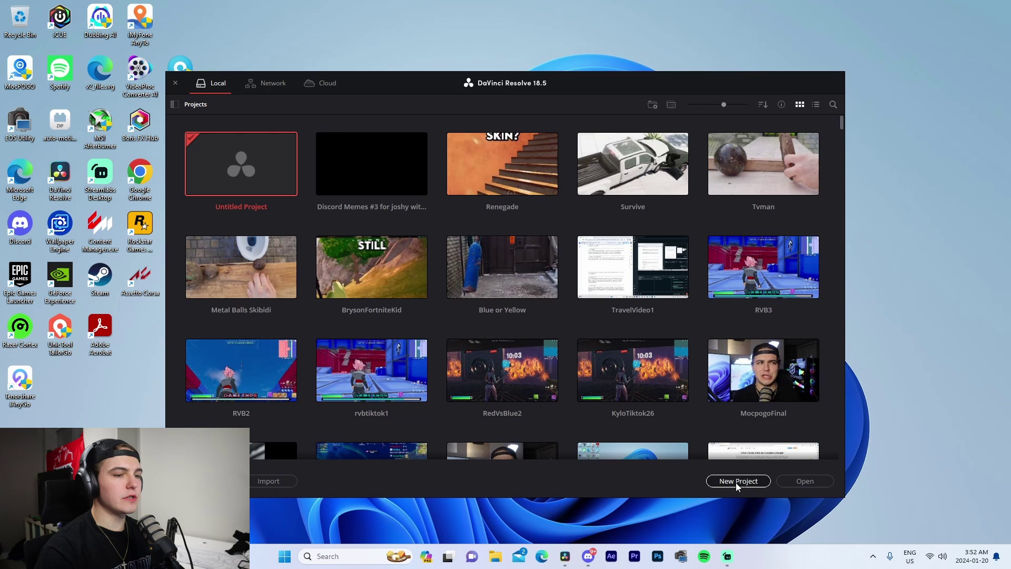
- In DaVinci Resolve, create a new project named Subtitle and go to the Edit page
click(737, 481)
text(Subtitle)
key(Return)
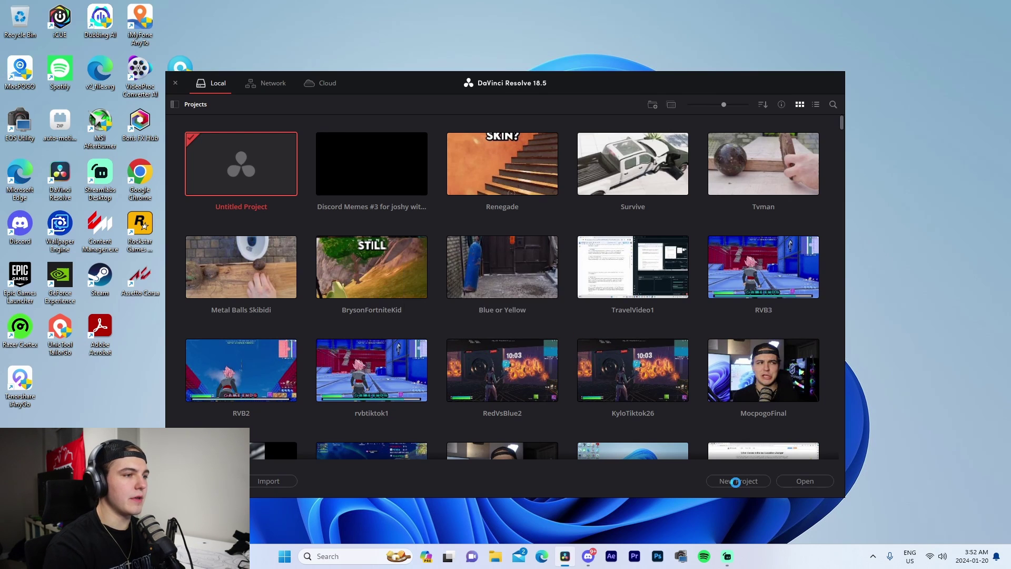
click(441, 535)
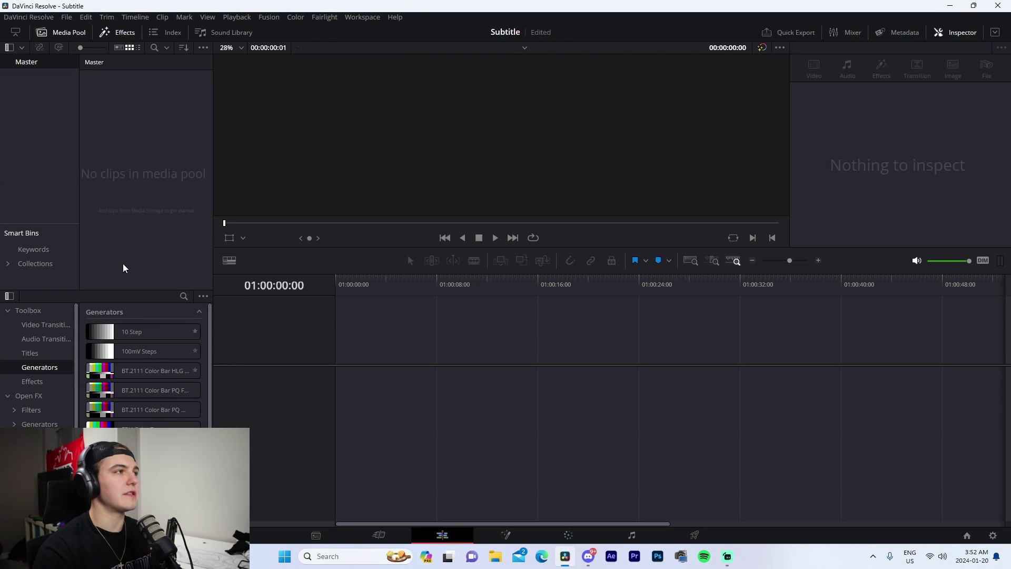
- Change the timeline frame rate in the project settings
click(65, 19)
click(121, 221)
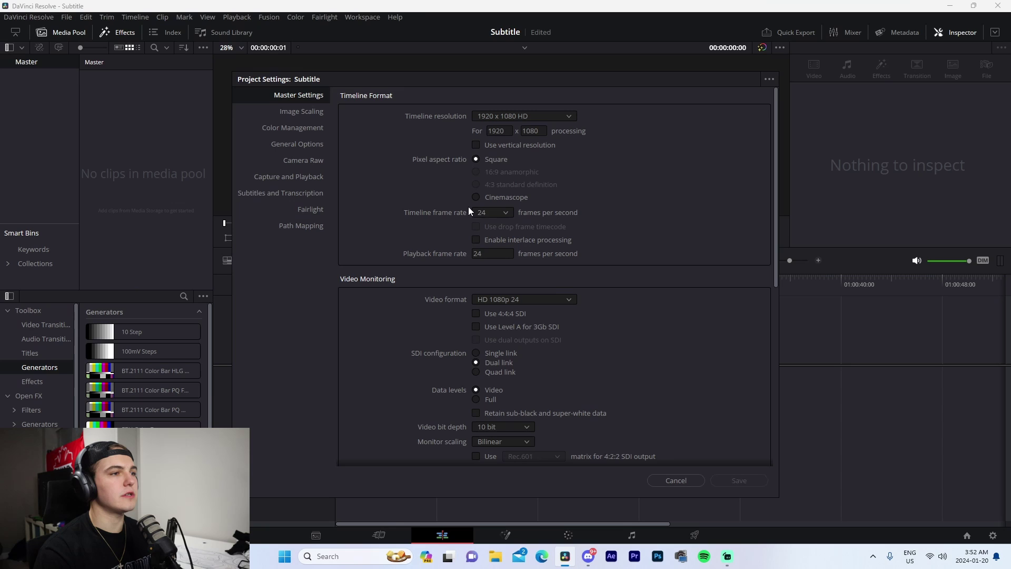
click(506, 213)
click(487, 331)
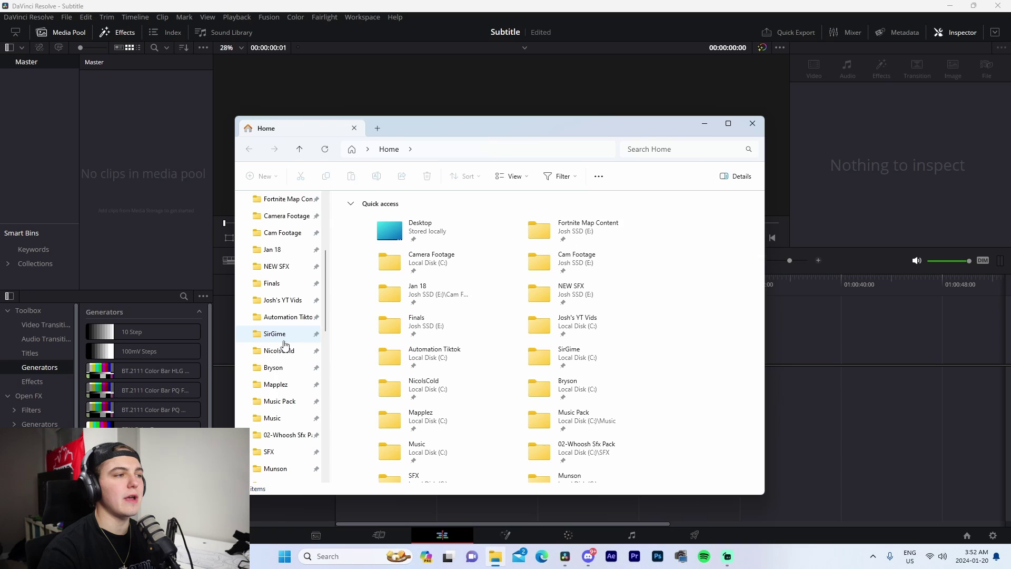
- Import MVI_2420.MP4 from the Cam Footage folder into the media pool, keeping the project's frame rate
scroll(285, 345, up, 2)
click(284, 338)
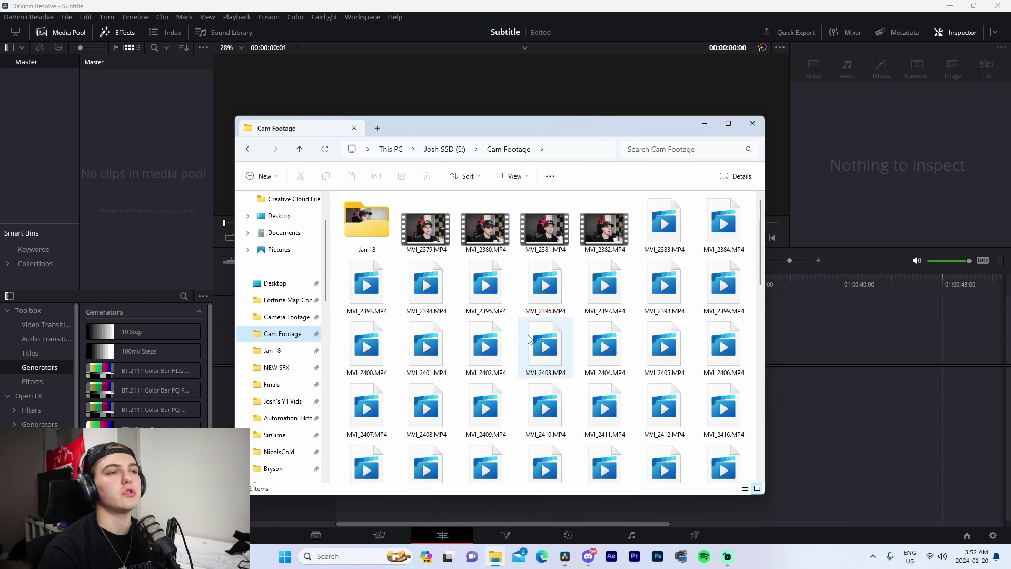
drag(530, 278, 134, 184)
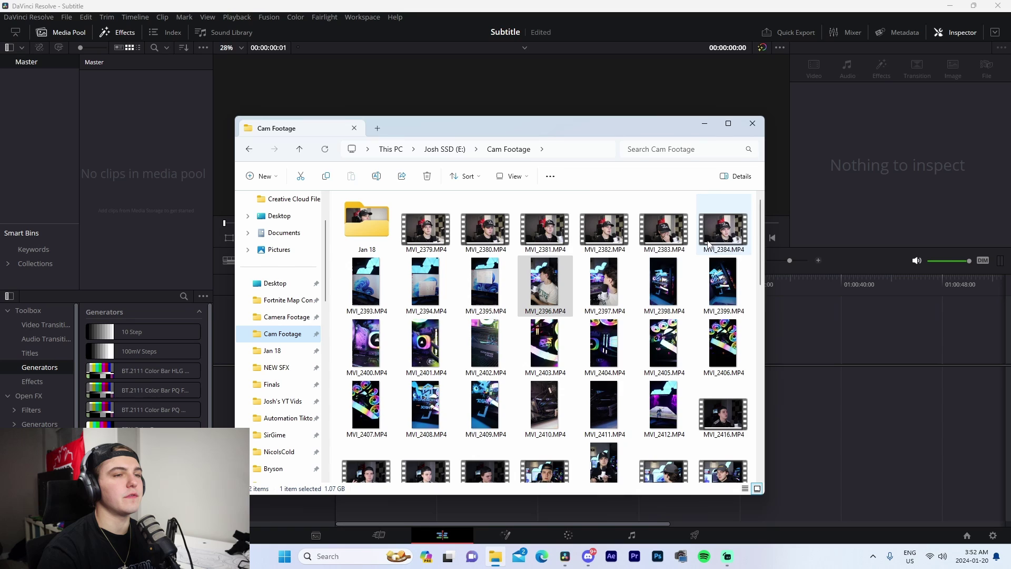
scroll(588, 268, down, 2)
drag(542, 333, 156, 206)
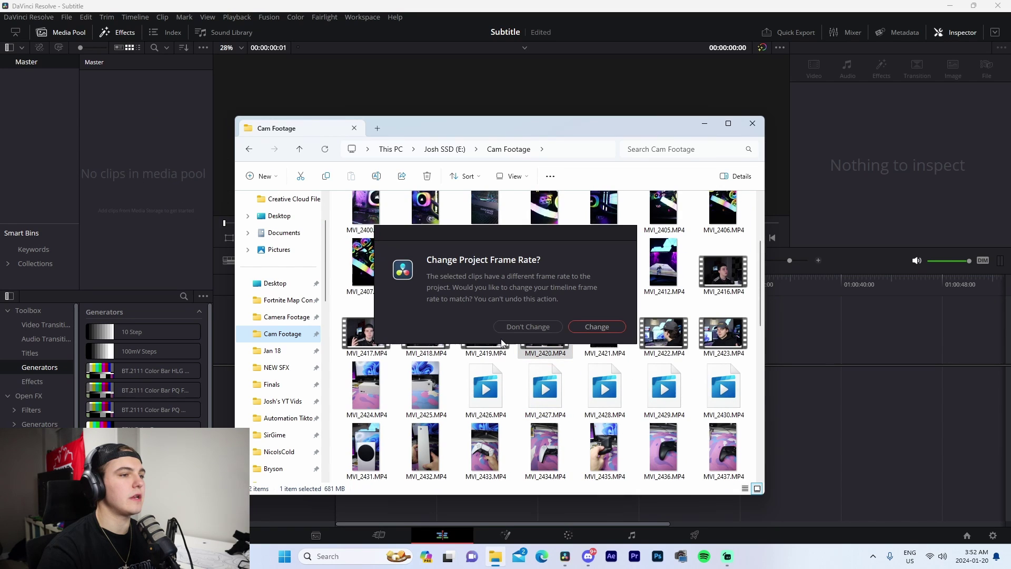
click(536, 330)
click(124, 102)
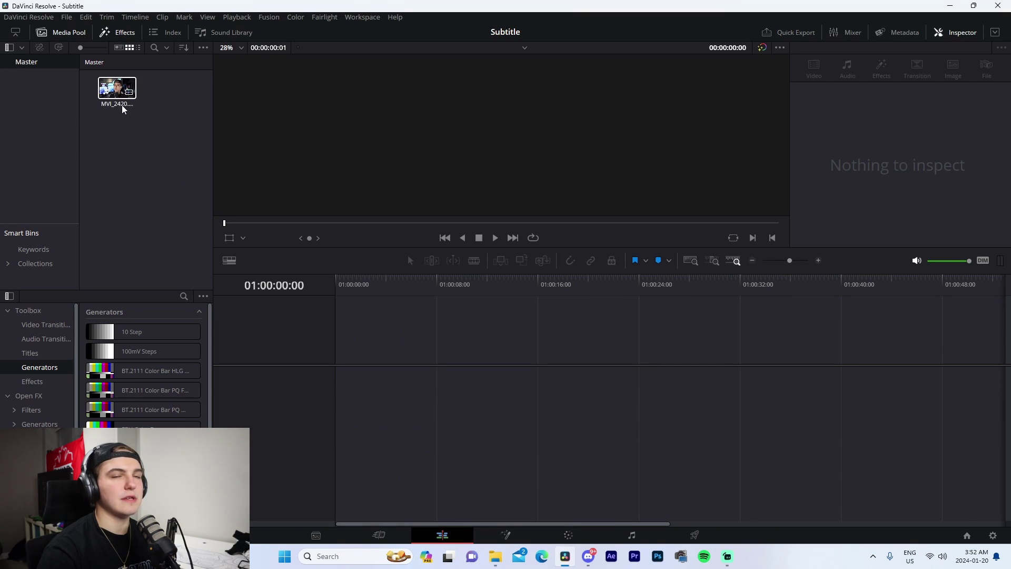
- Place the MVI_2420.MP4 clip at the start of a new timeline, with the playhead at its beginning
drag(112, 94, 340, 368)
drag(365, 292, 362, 294)
scroll(378, 340, up, 1)
drag(339, 388, 391, 386)
drag(420, 383, 364, 381)
key(Home)
click(426, 350)
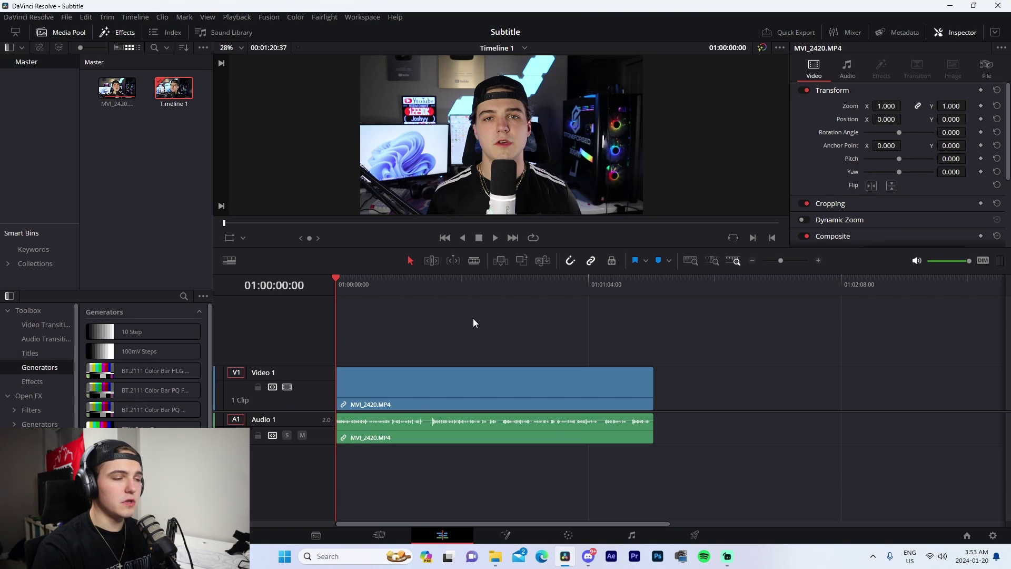
- Play the start of the clip and add a timeline marker at 01:00:00:52
click(819, 260)
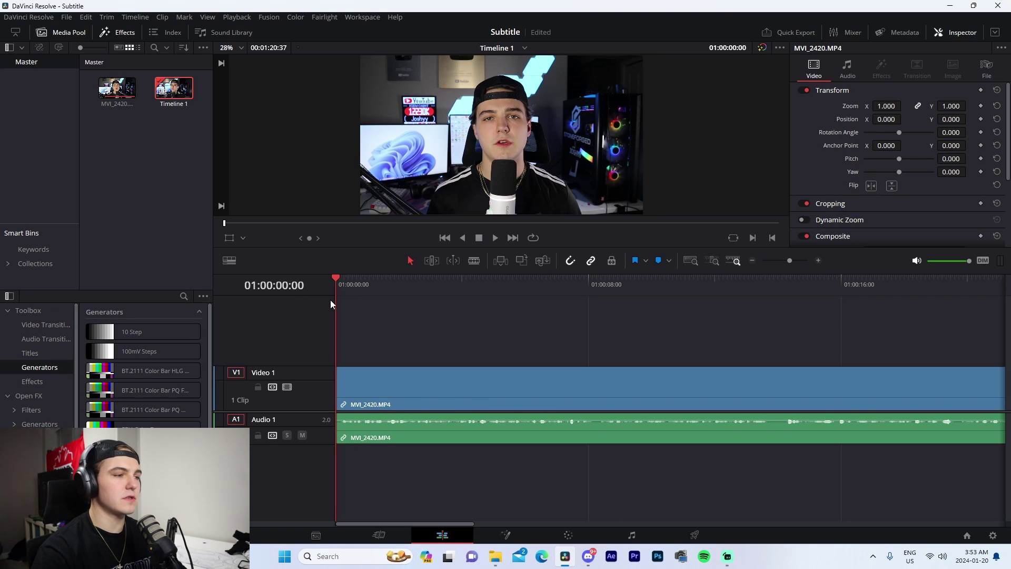
key(space)
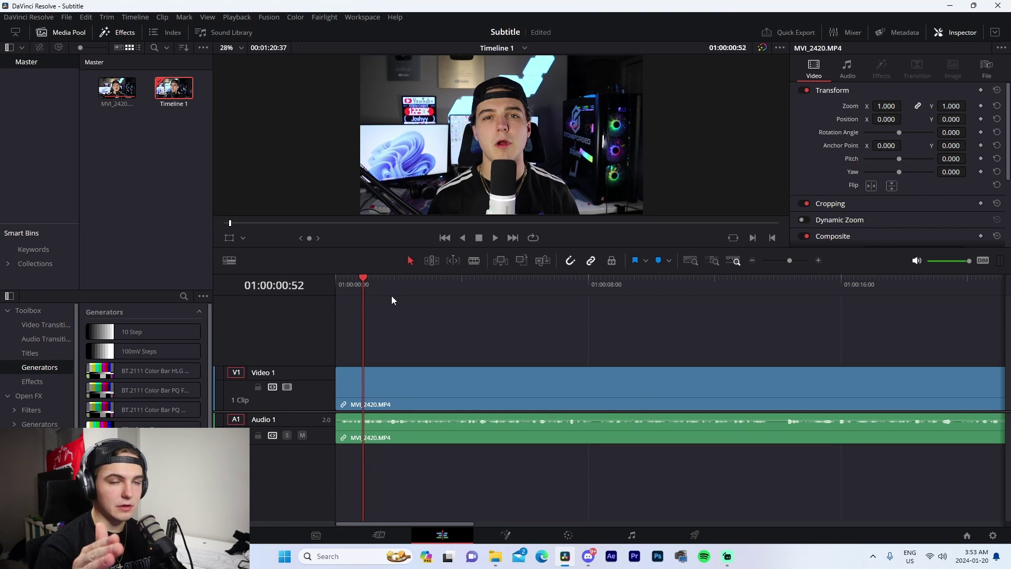
key(m)
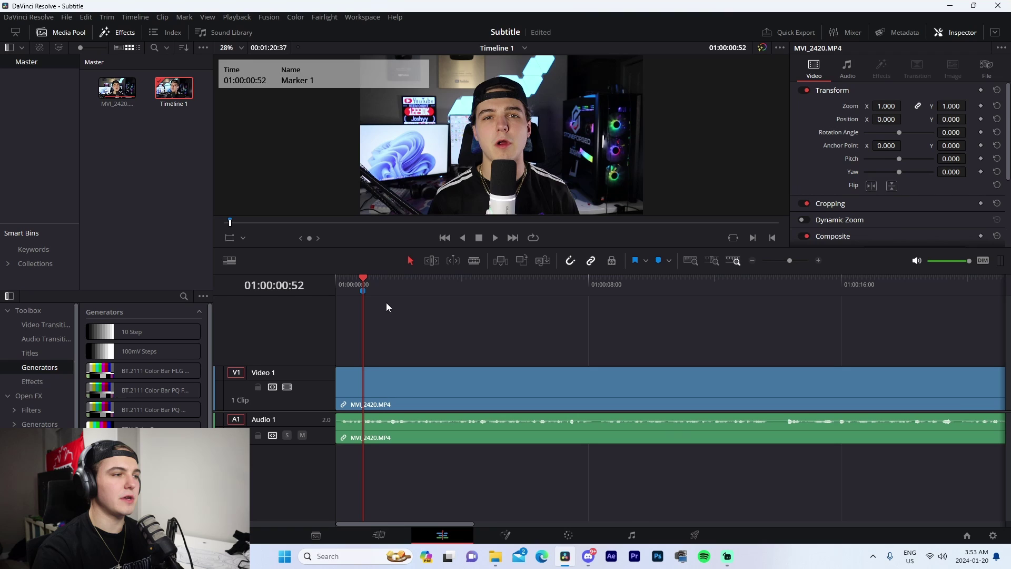
key(ctrl+z)
key(m)
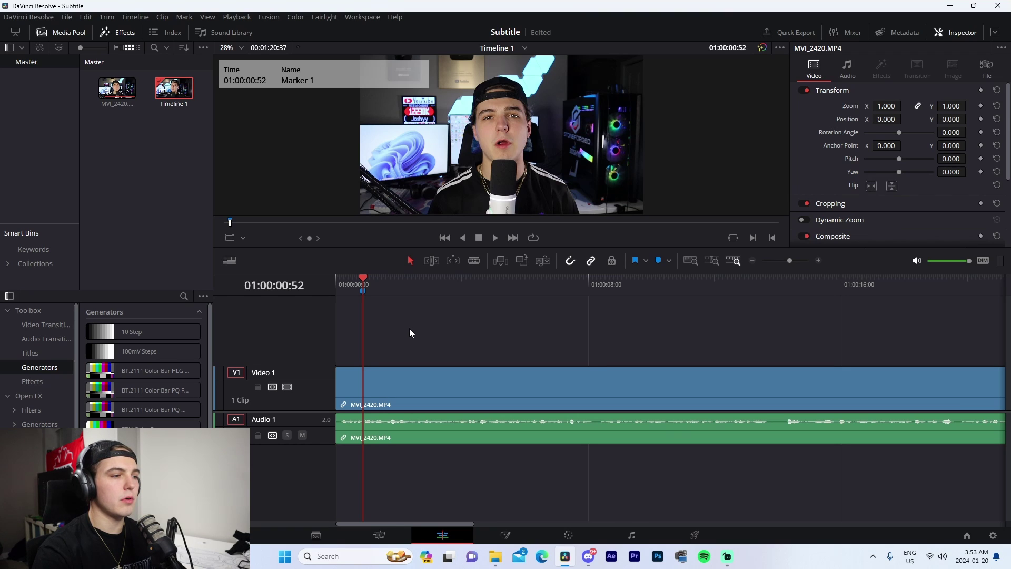
- Play on through the clip and add eight more speech markers, the last one at 01:00:05:48
key(space)
click(377, 282)
key(m)
key(space)
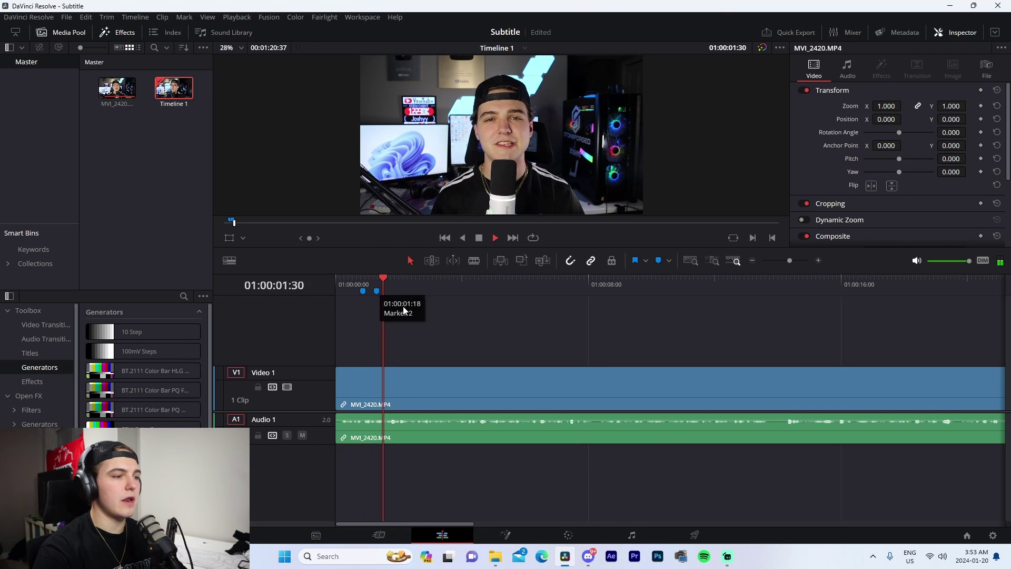
key(m)
key(m)
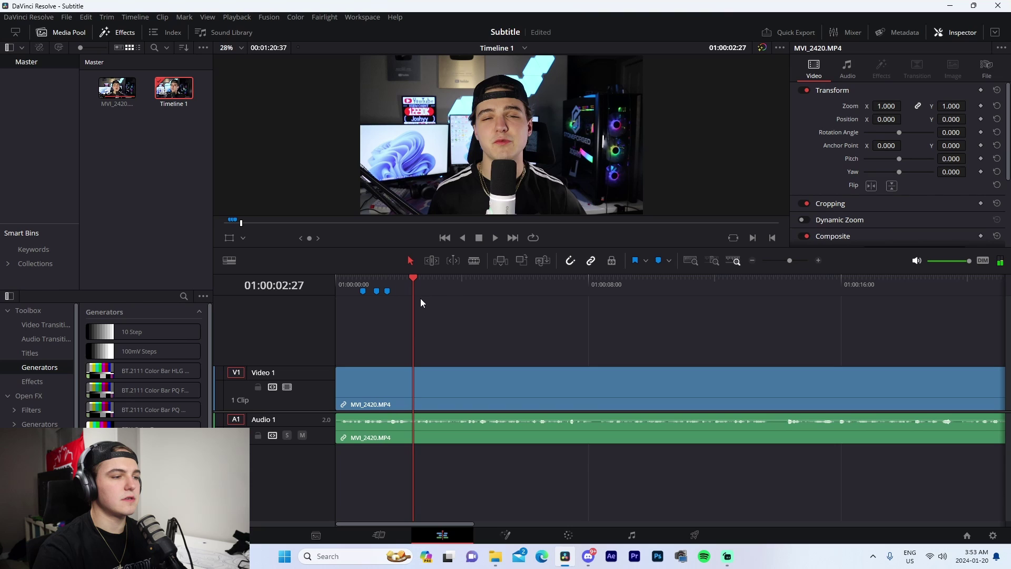
key(m)
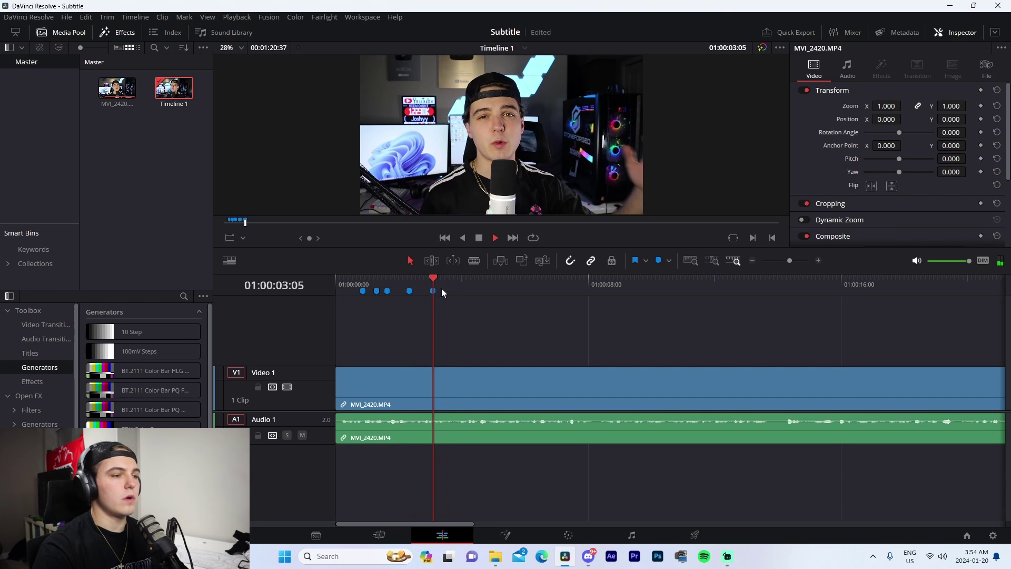
key(m)
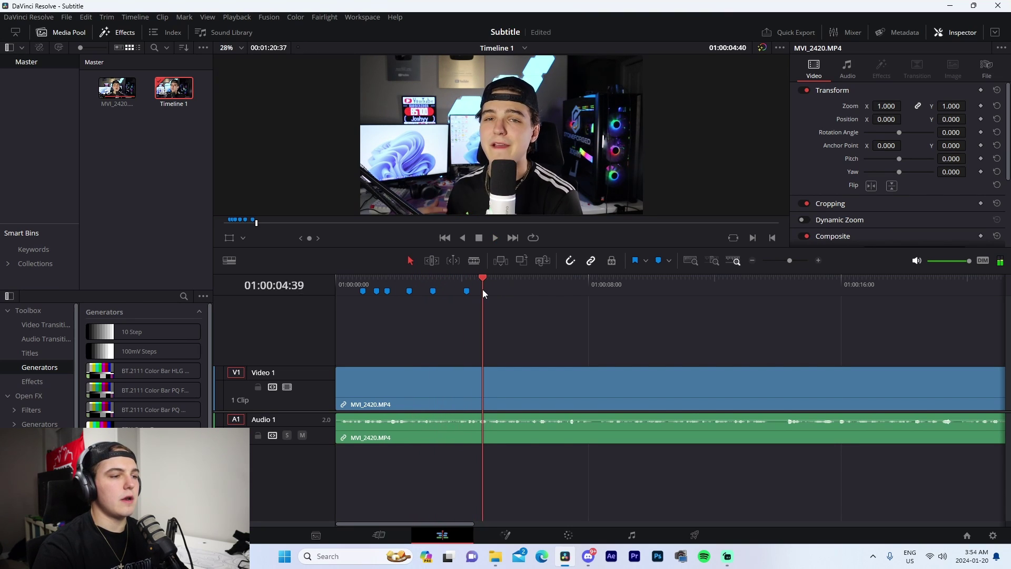
key(m)
key(m)
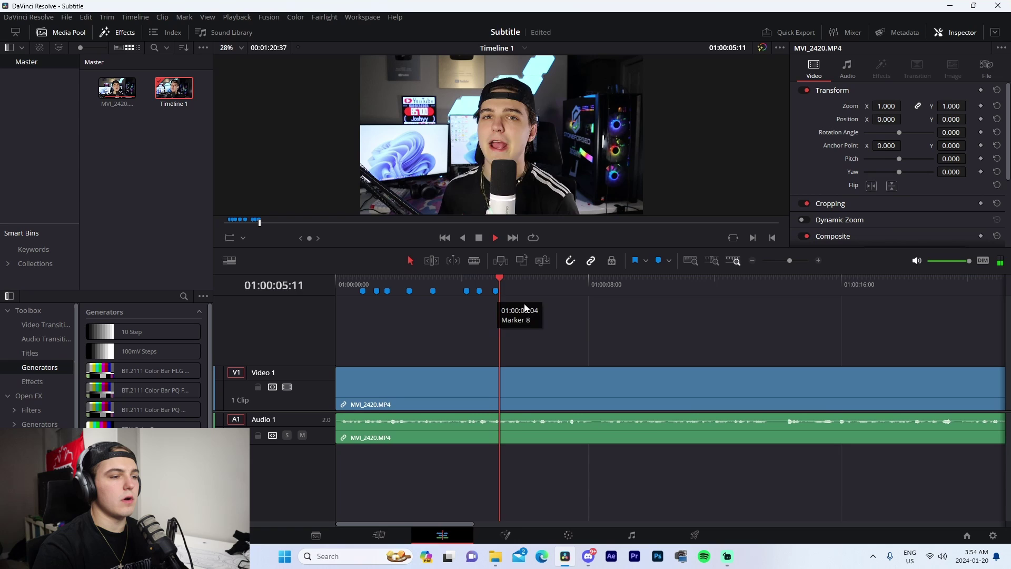
key(space)
key(m)
- Split the clip at the last marker and delete everything after it
click(549, 401)
key(b)
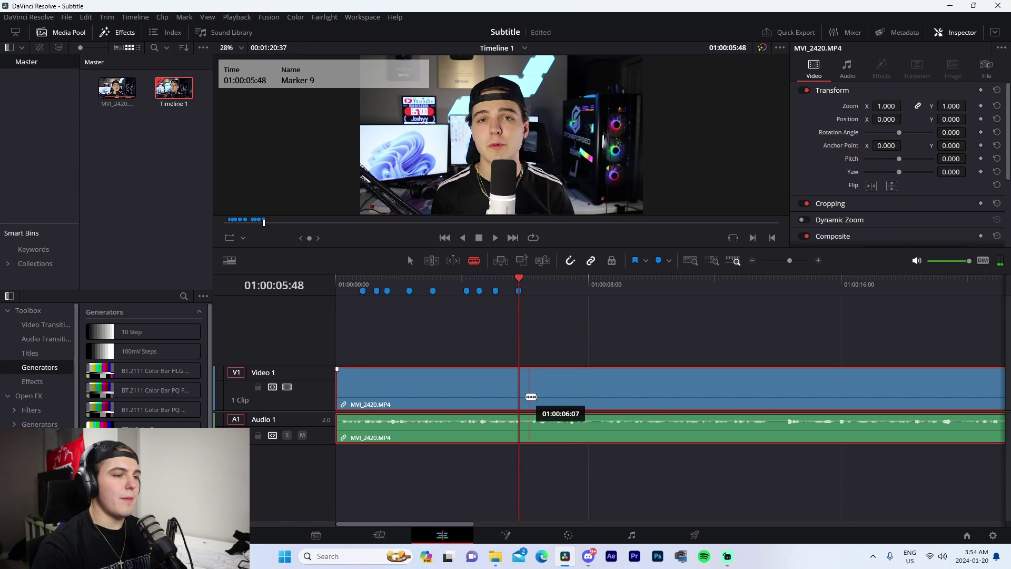
click(520, 396)
key(a)
click(549, 397)
key(Delete)
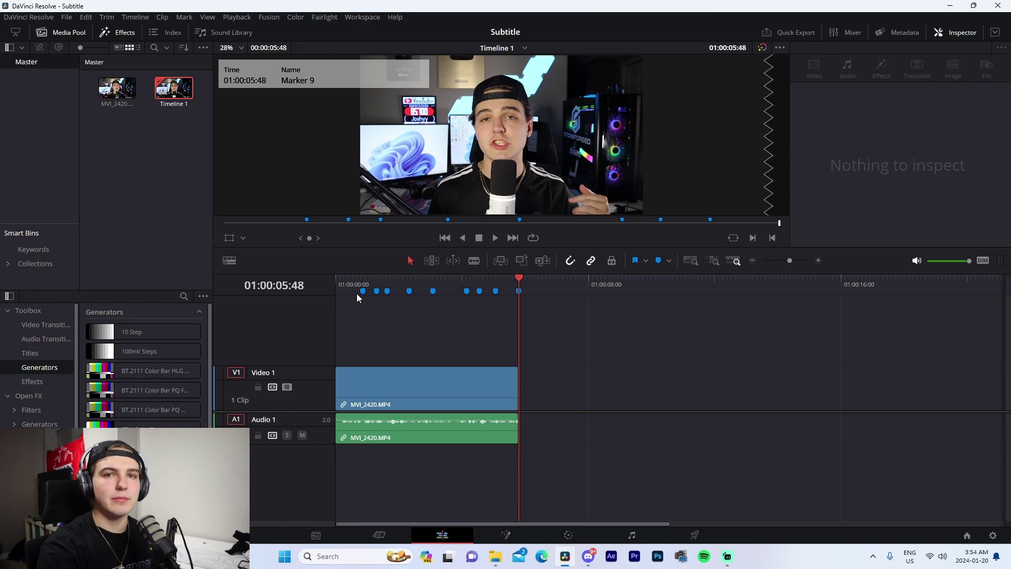
- Add a basic Text title on a track above the clip, spanning its full length, and select it with the playhead at the start
click(30, 353)
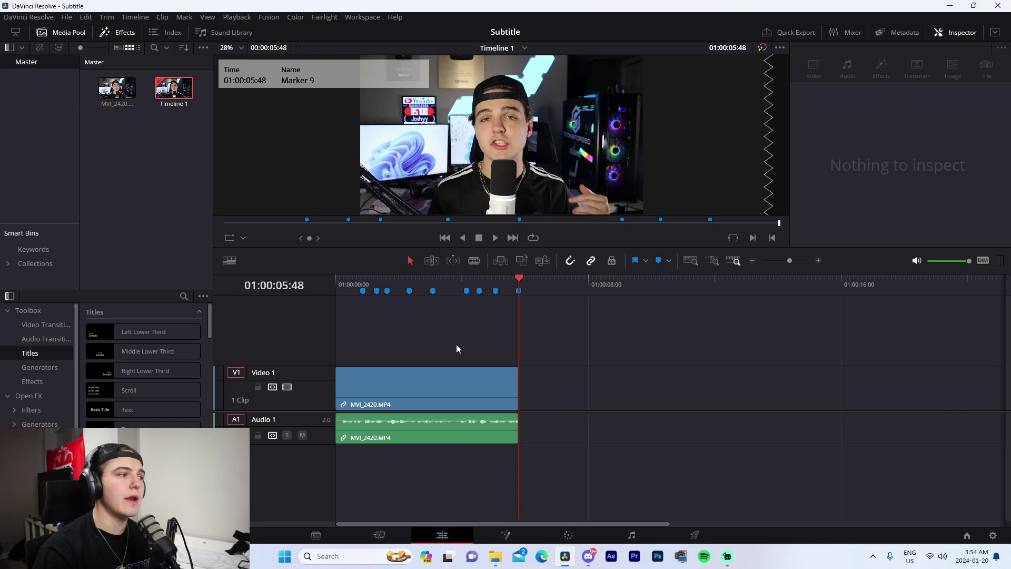
drag(138, 414, 346, 346)
drag(486, 336, 517, 336)
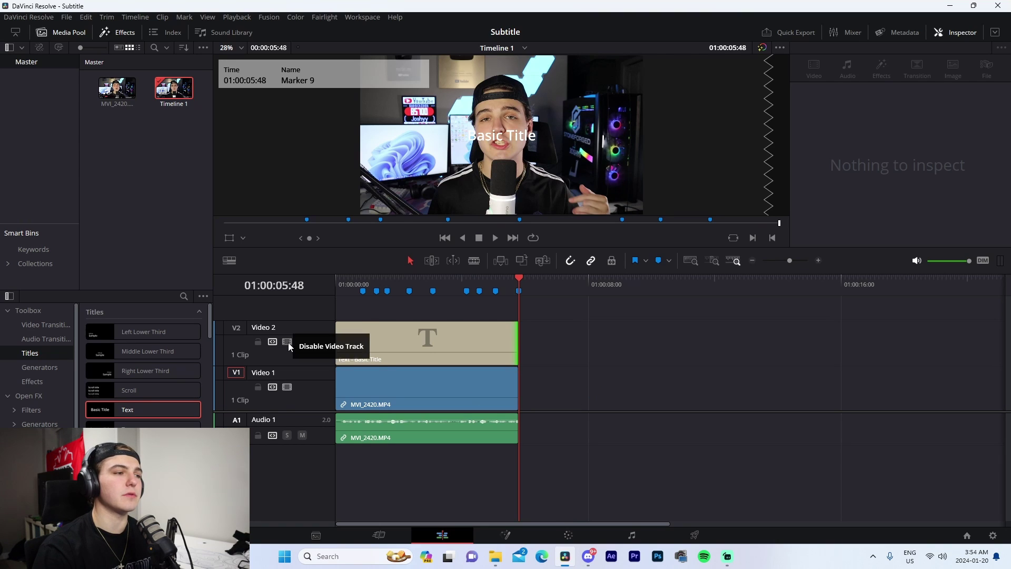
click(428, 344)
click(342, 287)
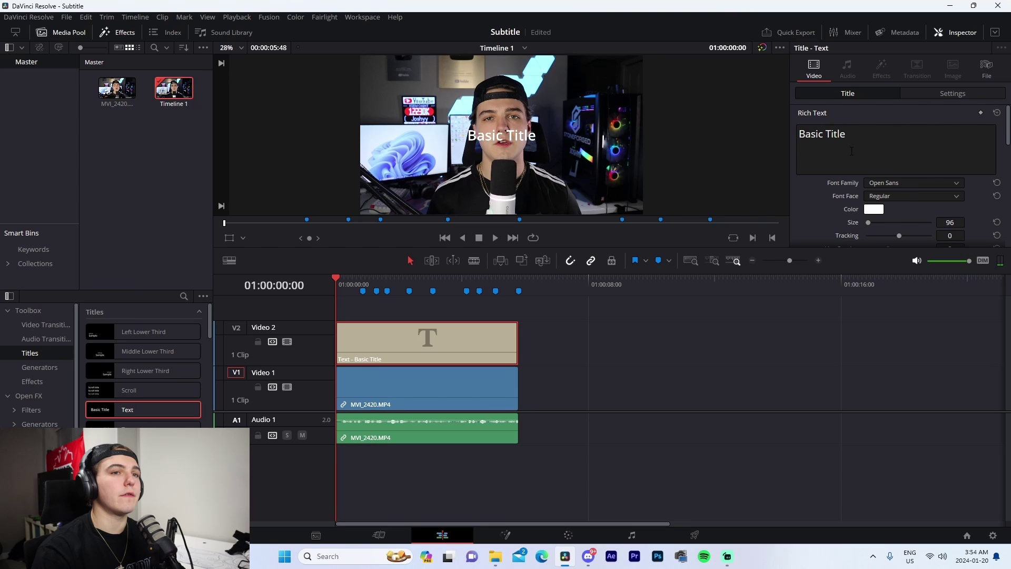
- Try the Akira Expanded and Microsoft Sans Serif fonts on the title
click(902, 181)
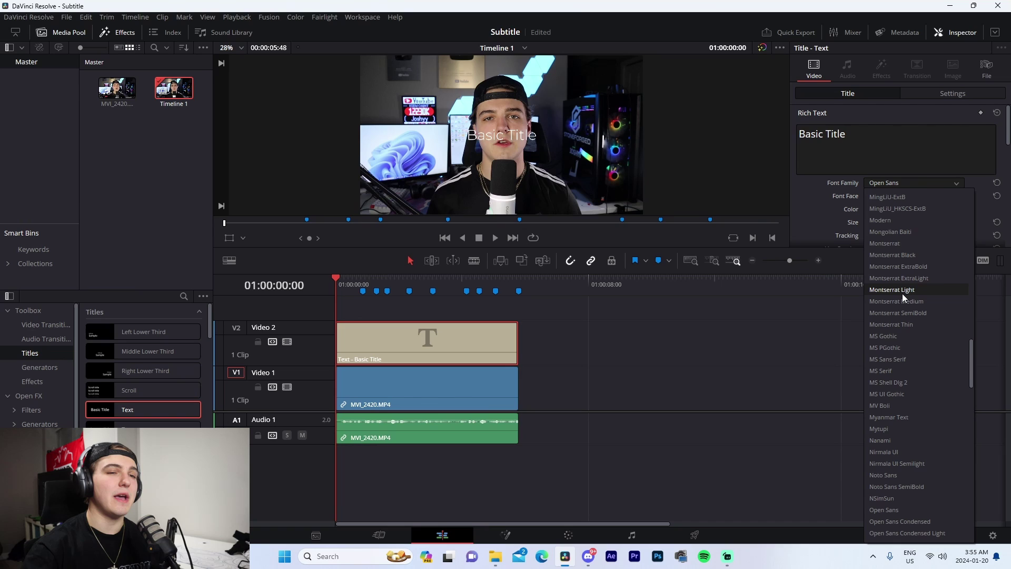
scroll(911, 274, up, 20)
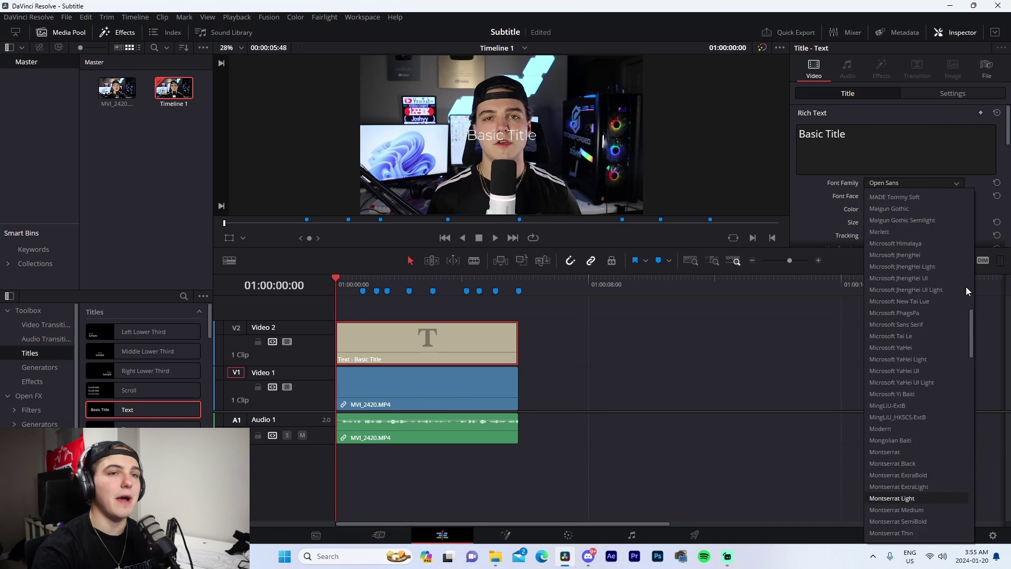
scroll(920, 236, up, 3)
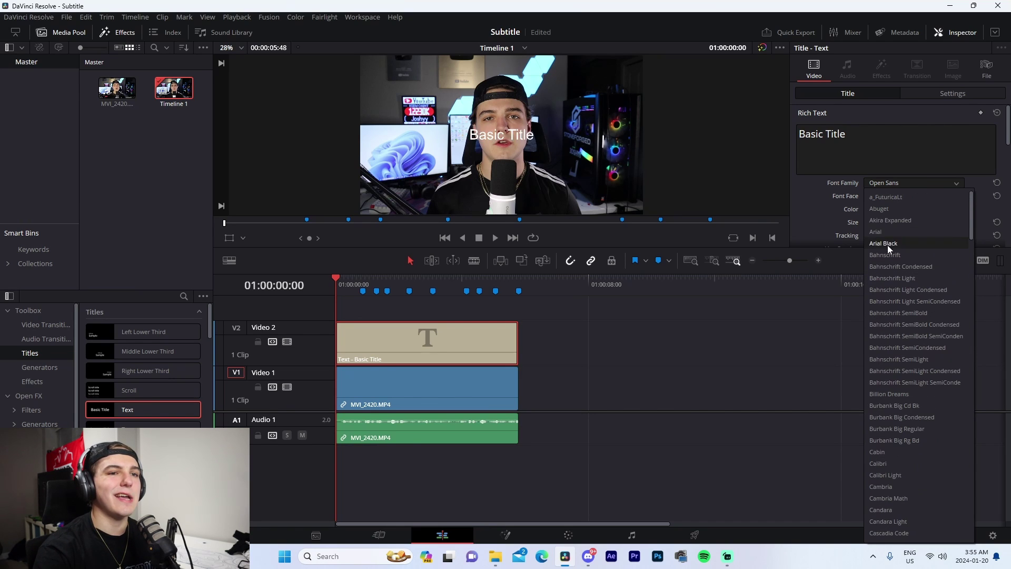
click(886, 221)
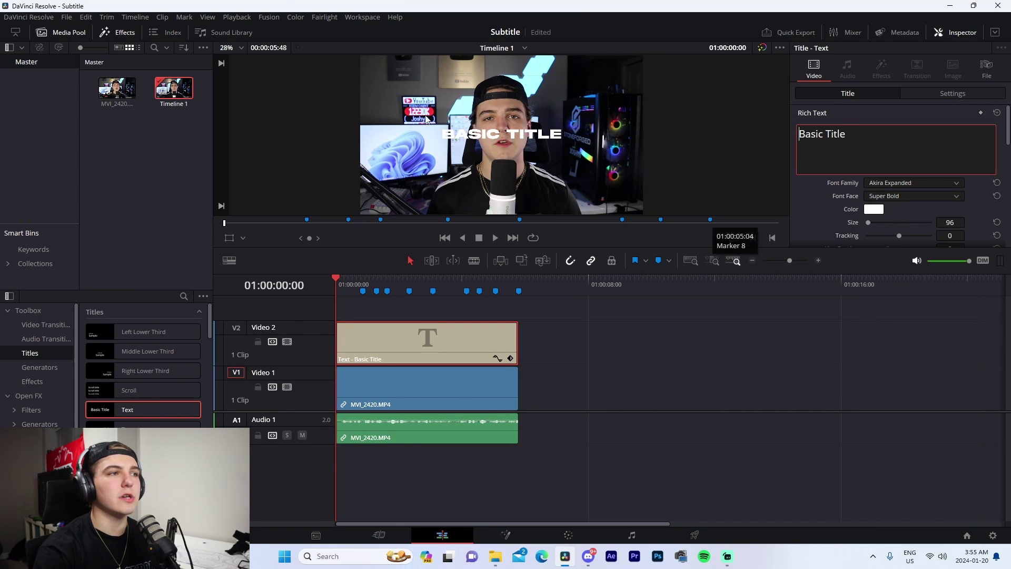
click(916, 184)
scroll(906, 342, down, 10)
click(900, 383)
- Set the title's font family to Nanami
click(901, 184)
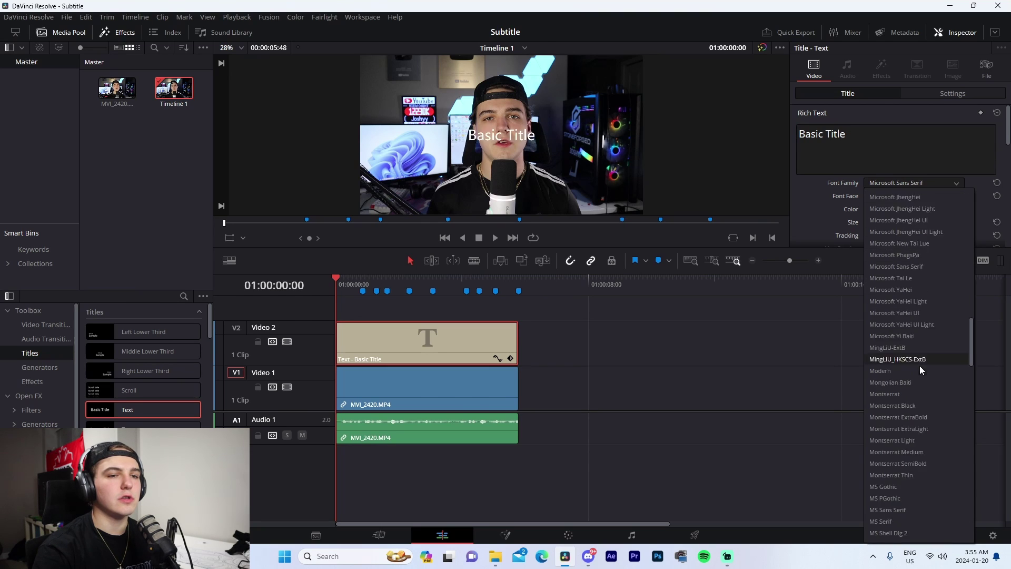
scroll(920, 365, down, 5)
click(887, 339)
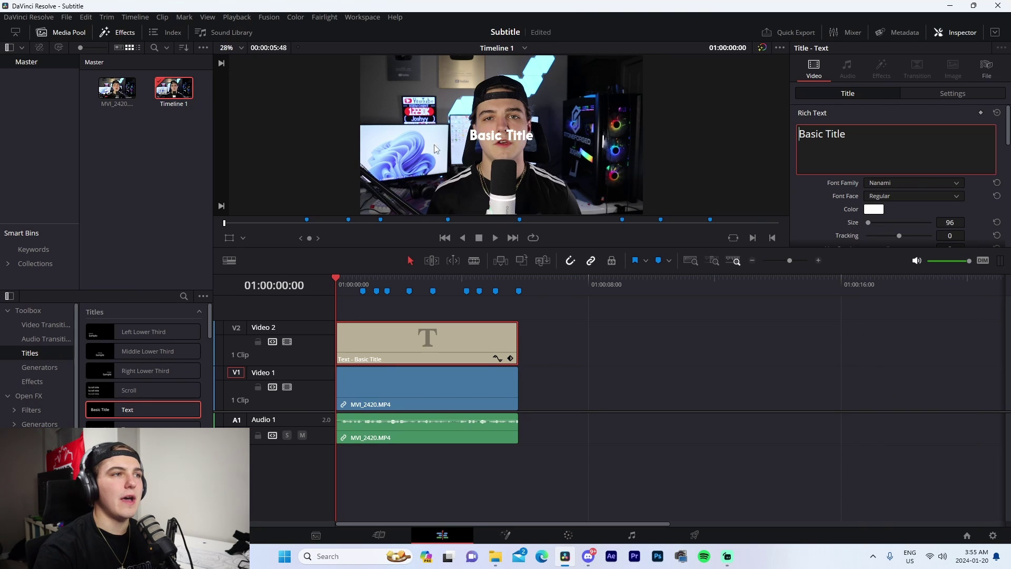
- Replace the title's text with "title" and check it up close in the preview
triple_click(813, 145)
text(title)
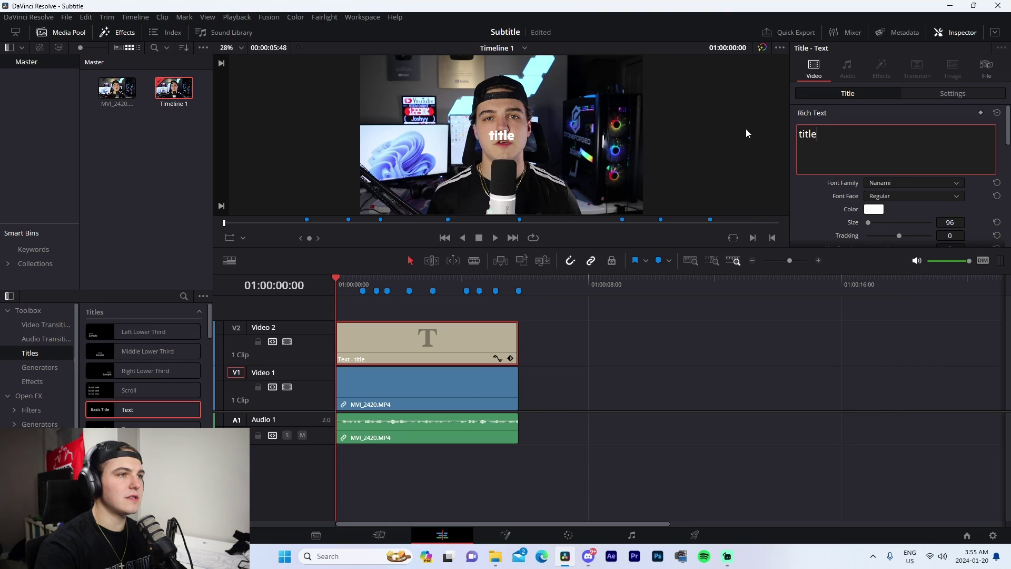
scroll(490, 160, up, 2)
scroll(500, 153, up, 2)
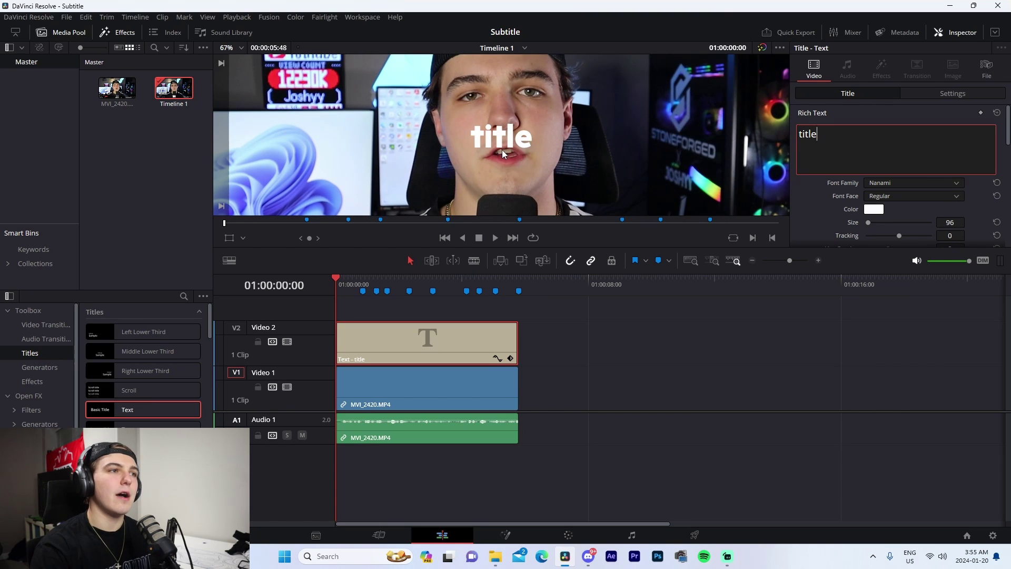
scroll(405, 127, down, 2)
scroll(405, 127, down, 2)
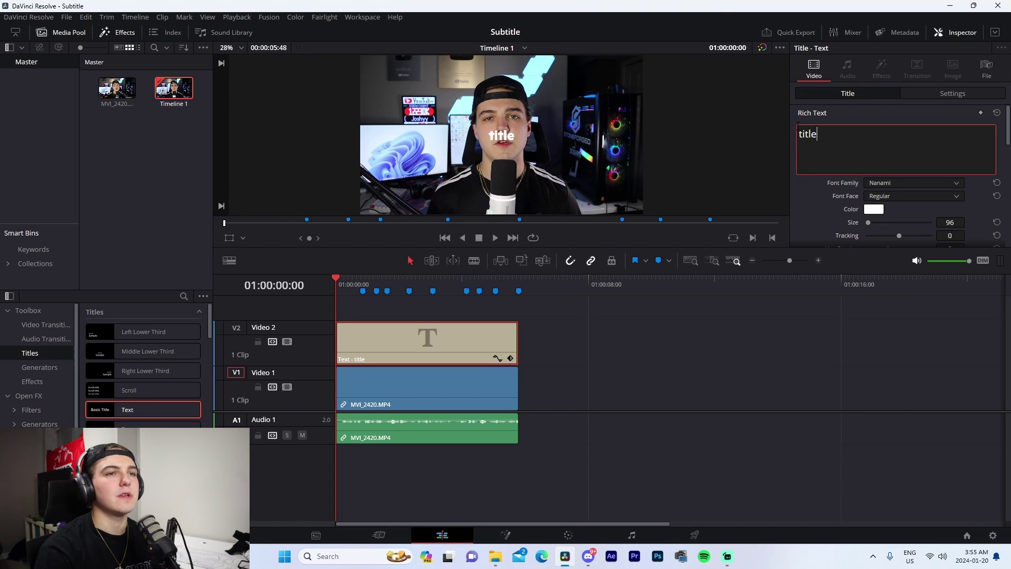
- Change the title's font family to Akira Expanded
click(890, 186)
scroll(928, 248, up, 5)
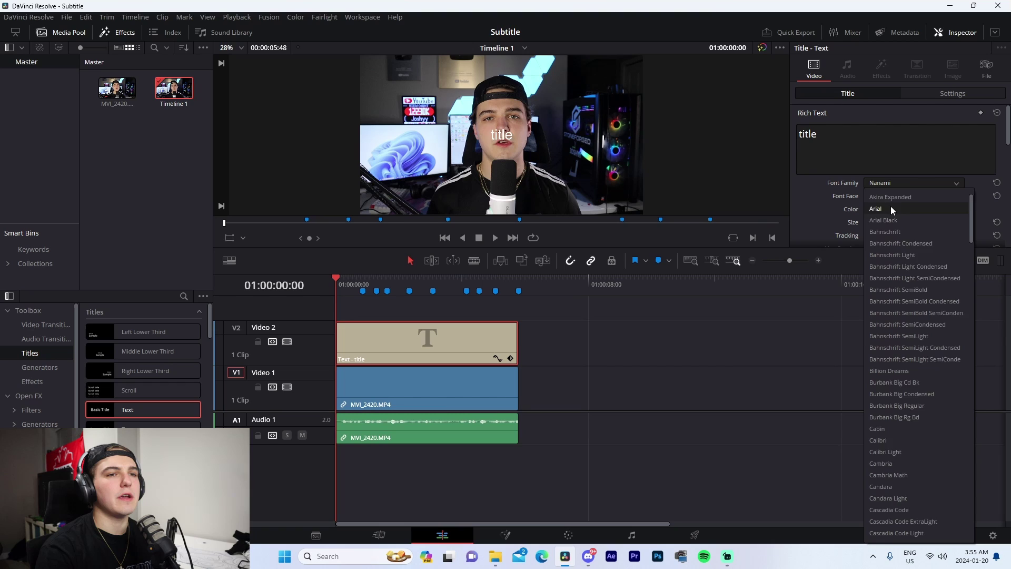
scroll(890, 211, up, 5)
click(887, 220)
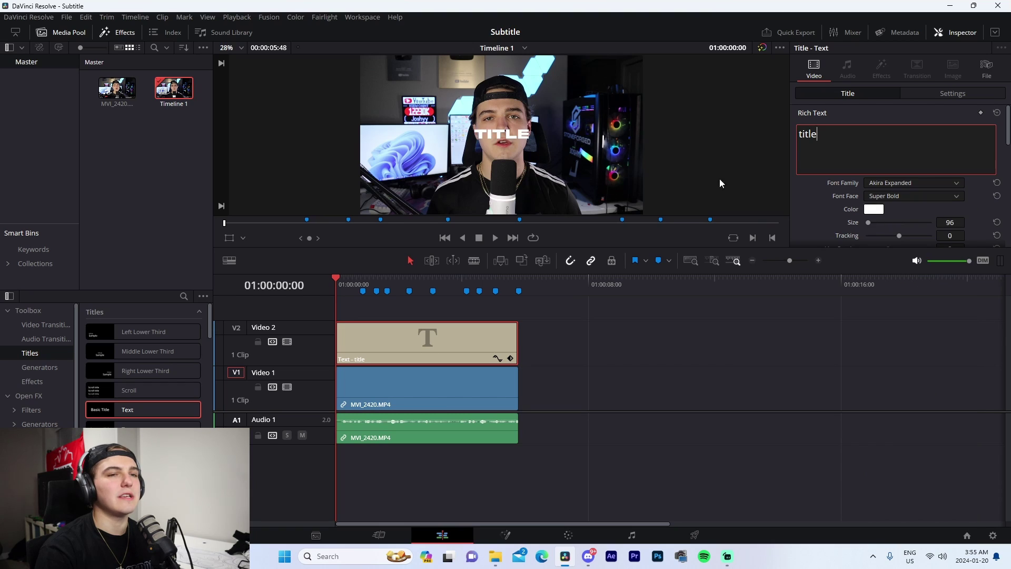
- Try a font size of 75 on the title and settle on 80
click(958, 222)
text(75)
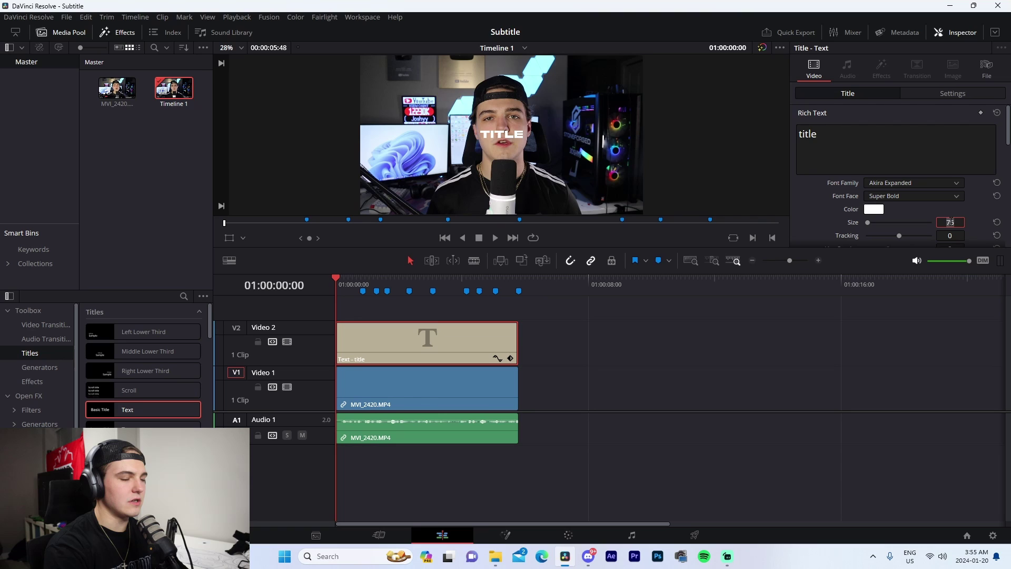
key(BackSpace)
key(BackSpace)
text(80)
scroll(543, 178, down, 2)
scroll(543, 178, up, 1)
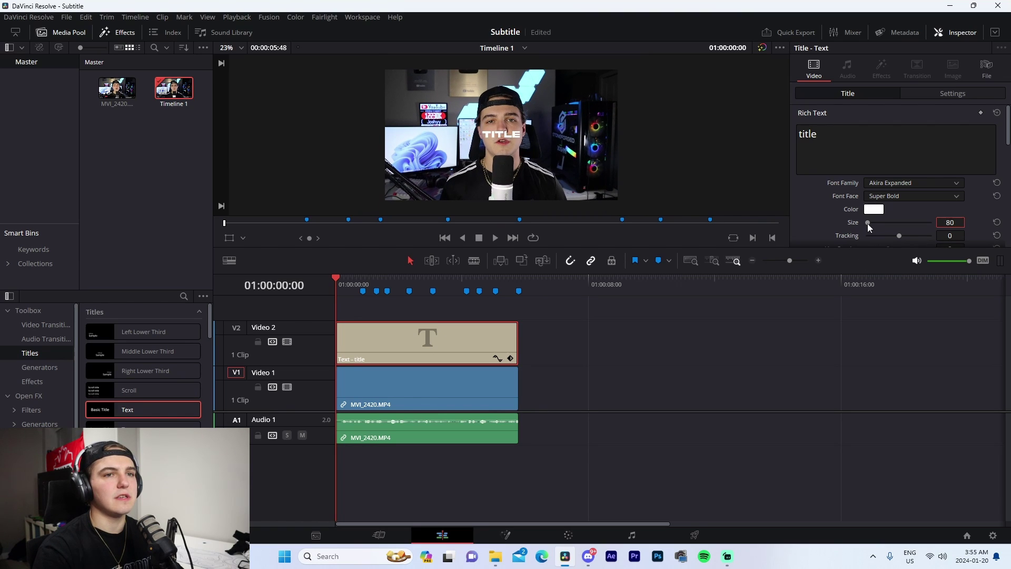
click(651, 374)
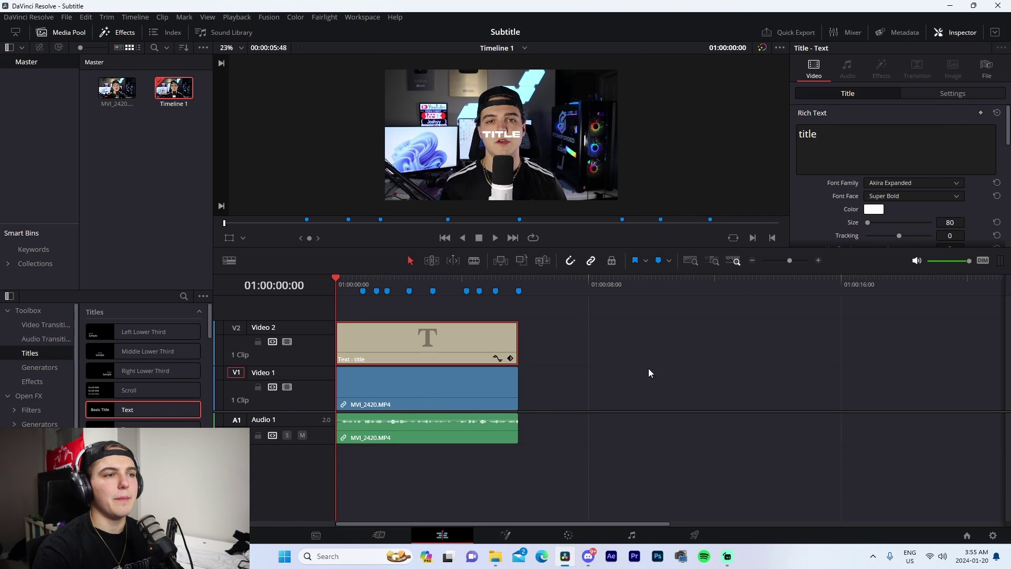
- Lower the title to the bottom of the frame with a Y position of about -433 and check it up close
click(934, 90)
drag(951, 142, 723, 142)
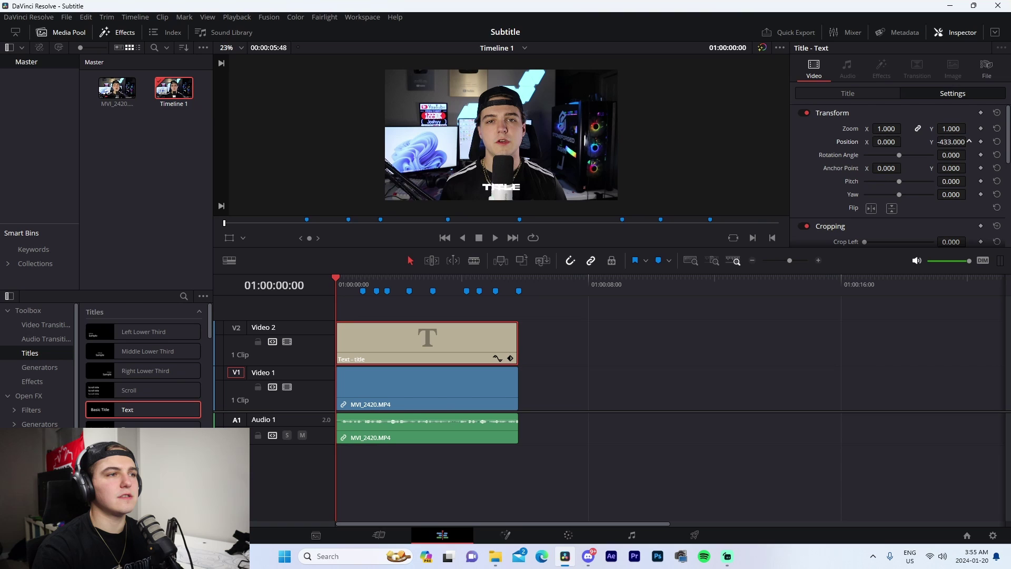
scroll(930, 177, down, 4)
scroll(562, 154, up, 5)
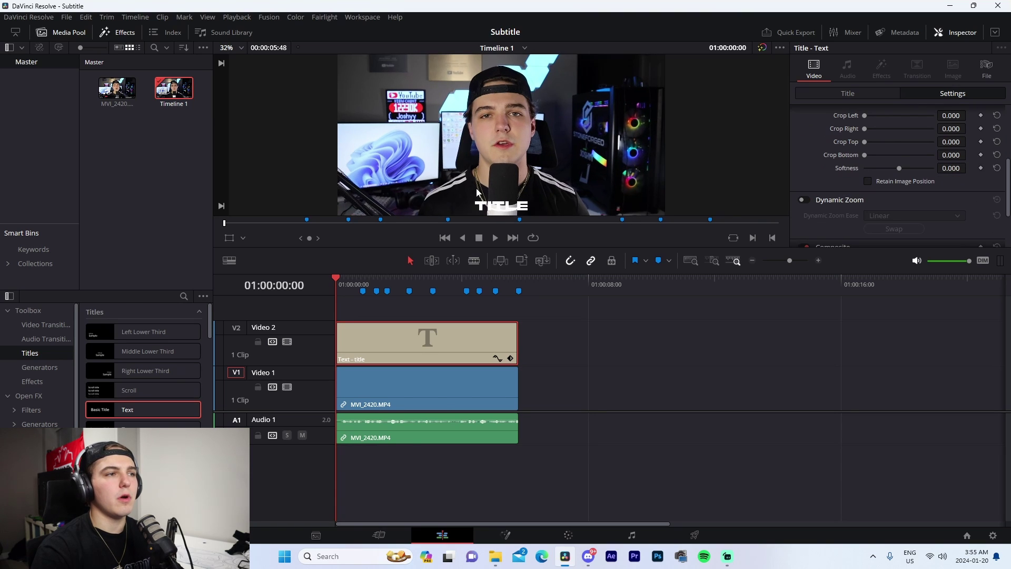
scroll(562, 153, up, 3)
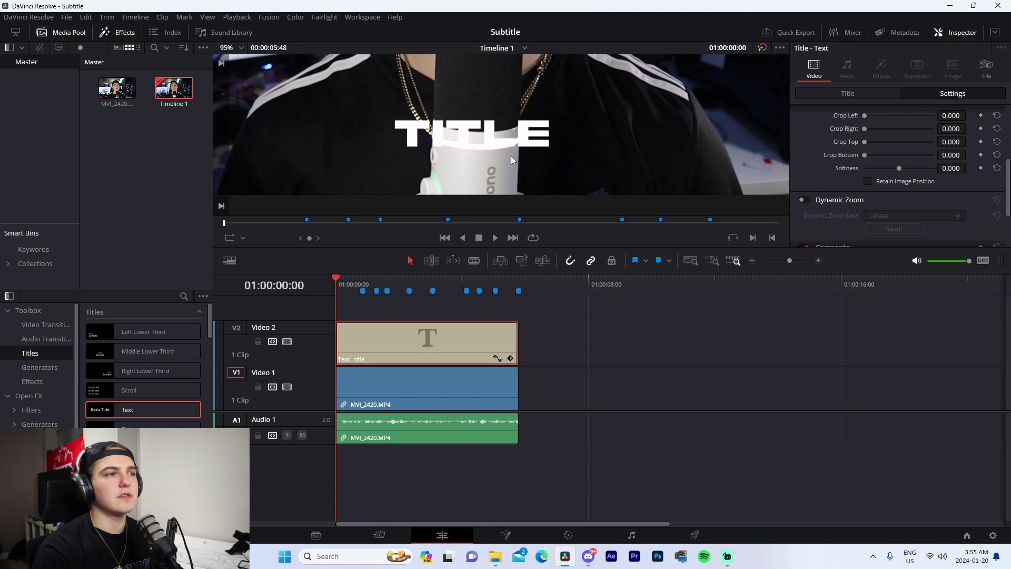
- Offset the title's drop shadow by 4 in X and -4 in Y
click(848, 94)
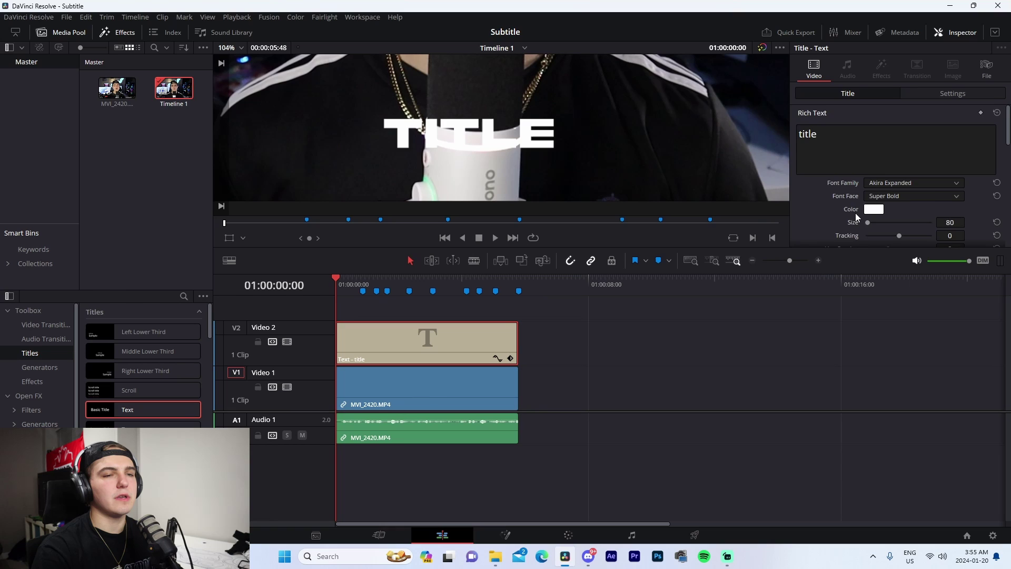
scroll(855, 213, down, 10)
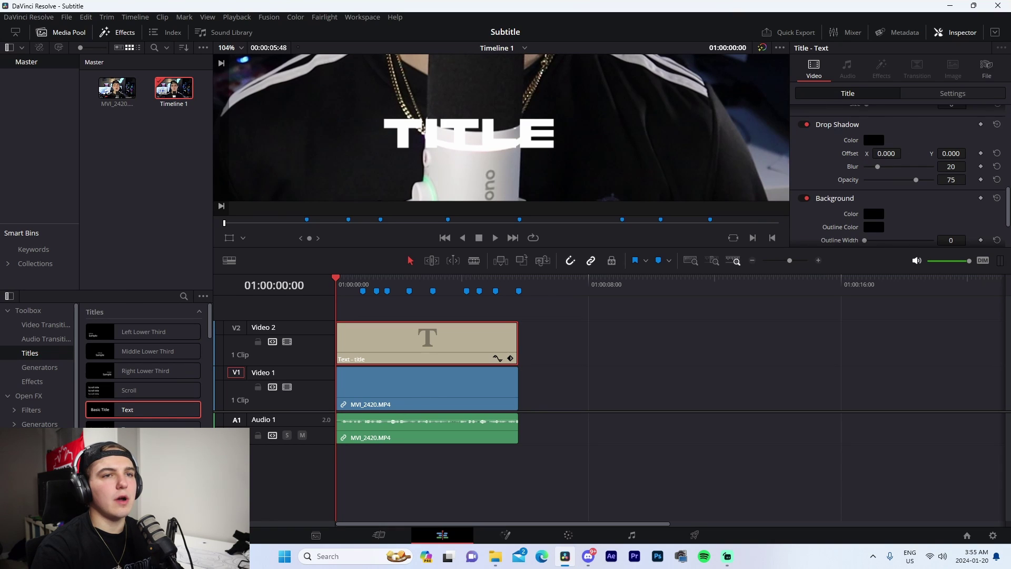
click(886, 154)
key(Return)
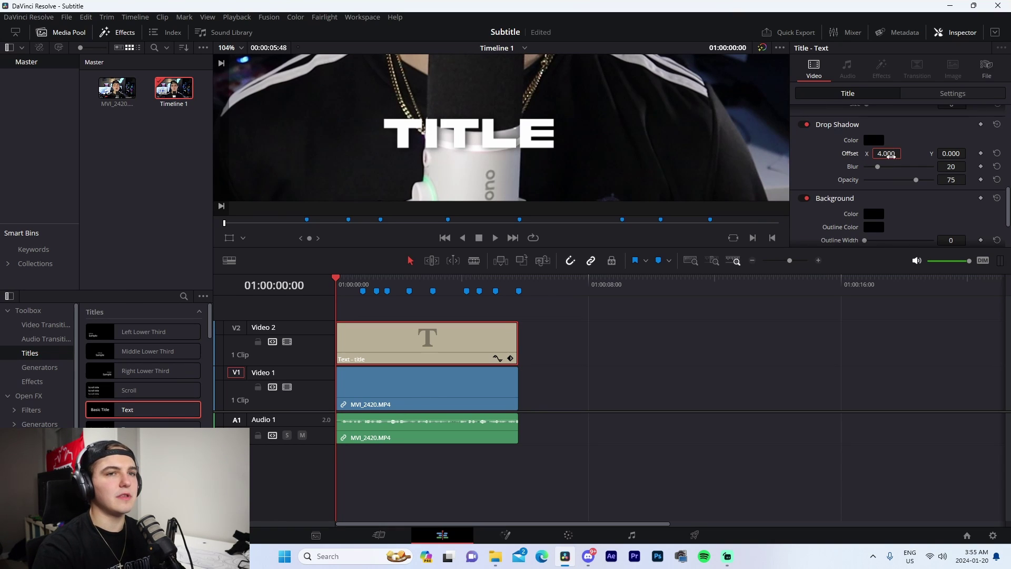
click(951, 154)
text(-4)
key(Return)
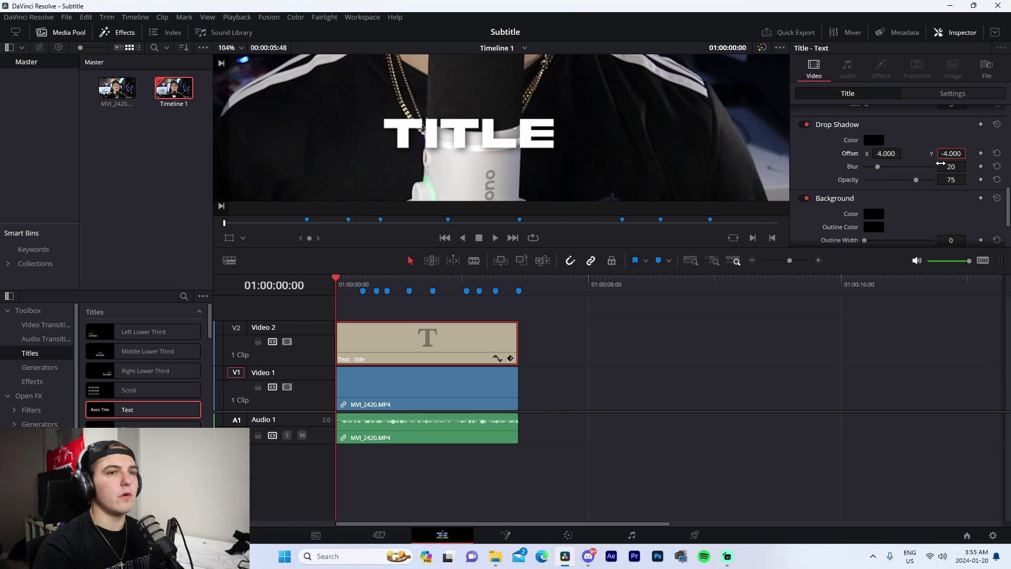
- Set the drop shadow's opacity to 100 and its blur to 10, and check the look in the preview
drag(916, 181, 938, 180)
drag(878, 167, 870, 167)
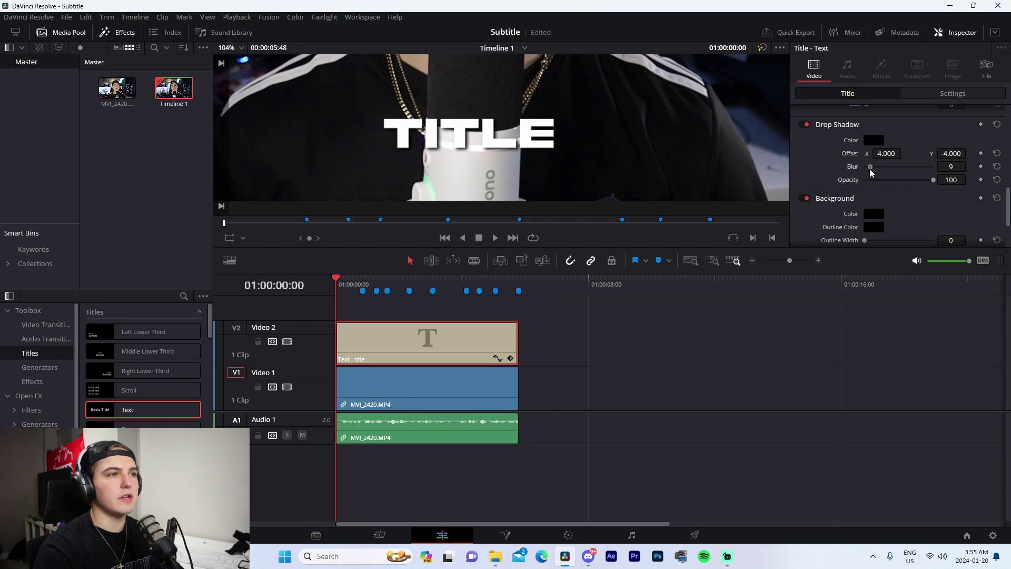
scroll(511, 171, down, 6)
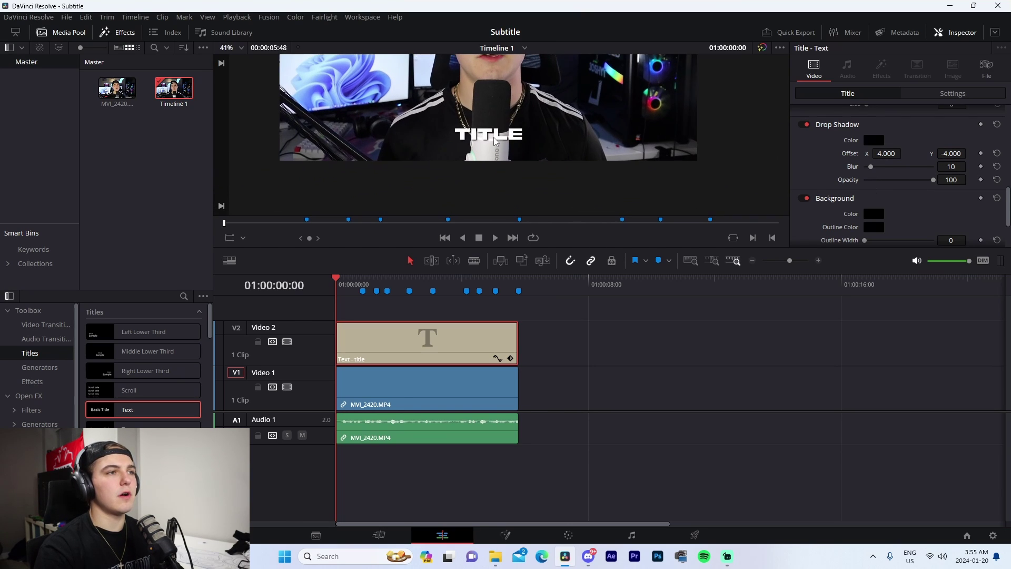
scroll(511, 171, up, 2)
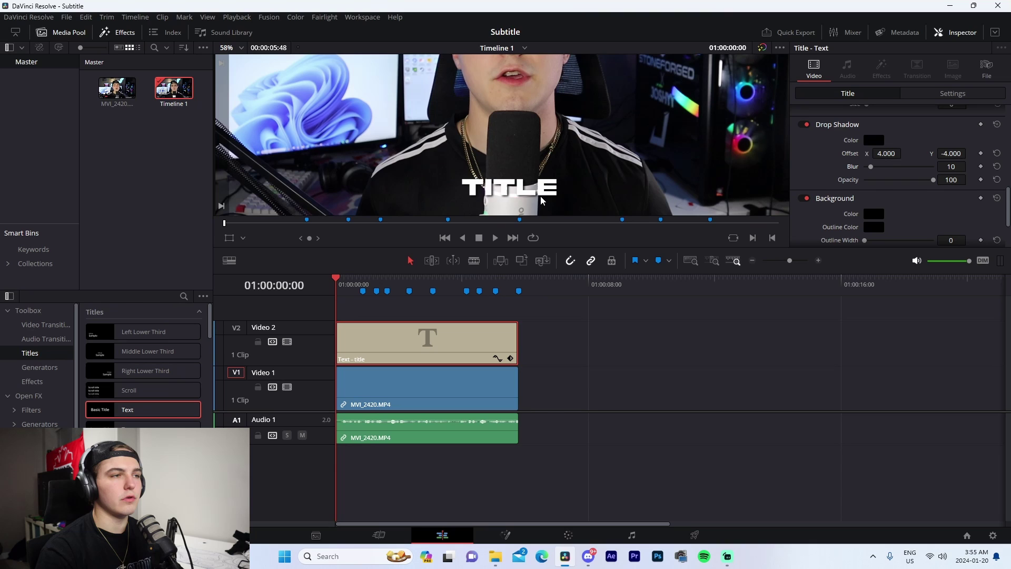
scroll(515, 167, down, 3)
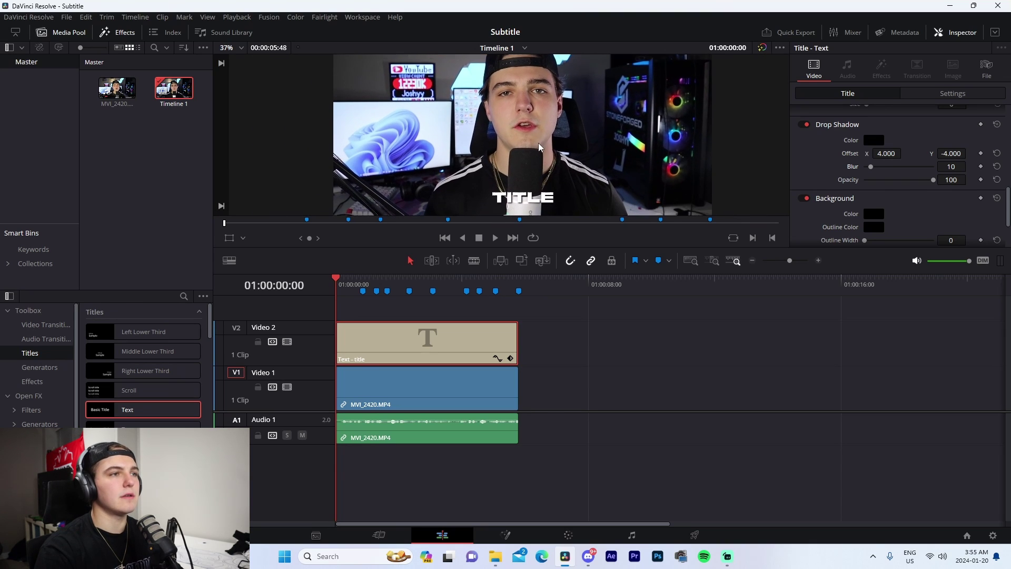
scroll(546, 123, down, 1)
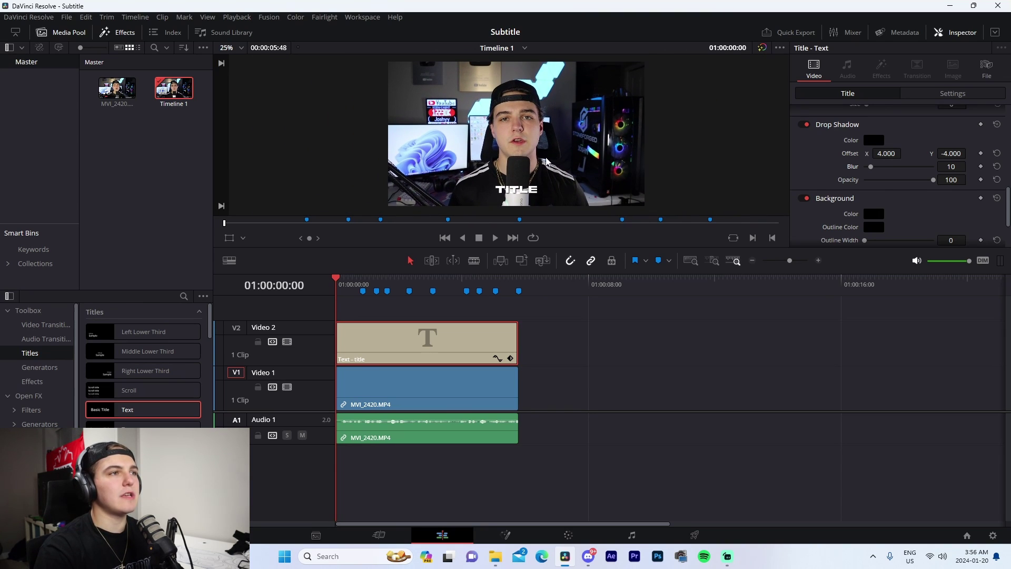
- Split the title clip on Video 2 at every timeline marker inside it and return to the selection tool
click(817, 260)
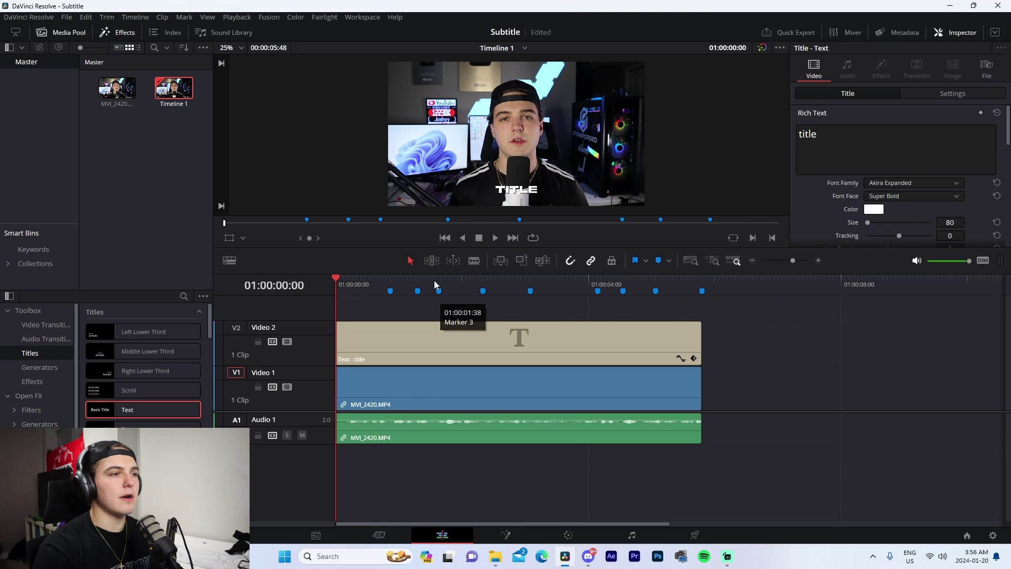
click(474, 260)
click(391, 339)
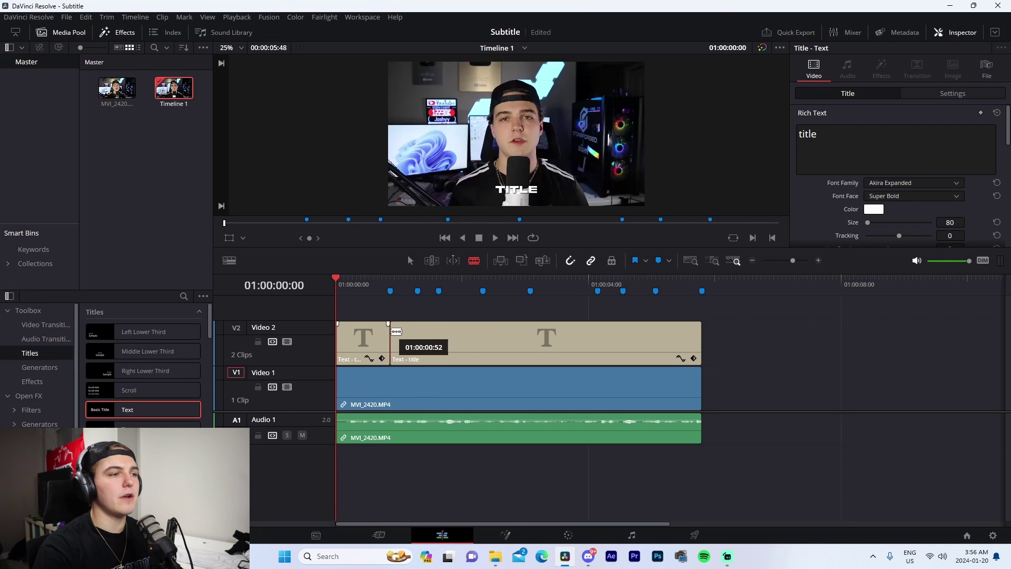
click(418, 340)
click(438, 339)
click(483, 340)
click(530, 340)
click(598, 340)
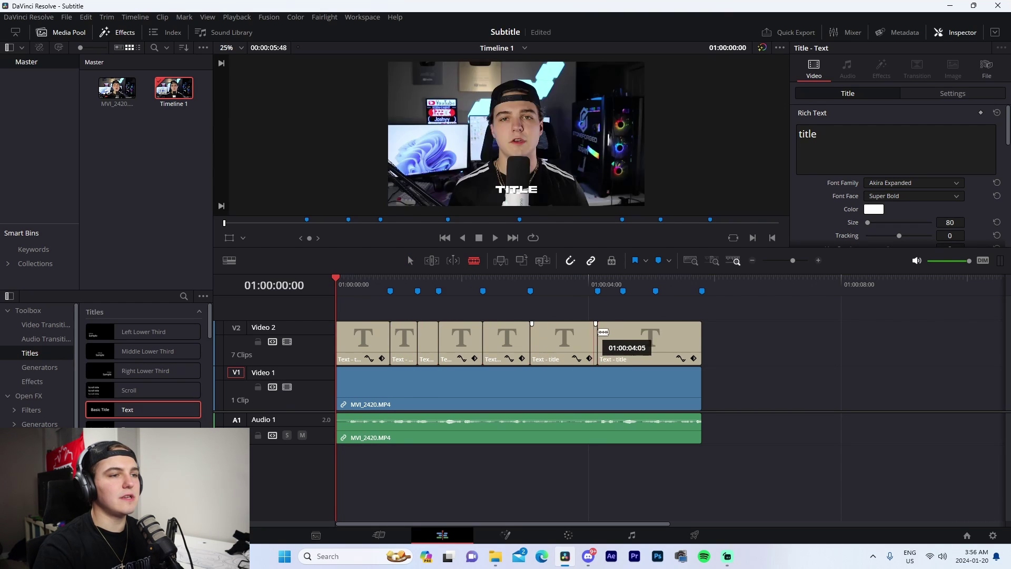
click(623, 340)
click(664, 337)
key(a)
- Replace the text of the first title segment with "SO A SUPER BIG"
click(494, 279)
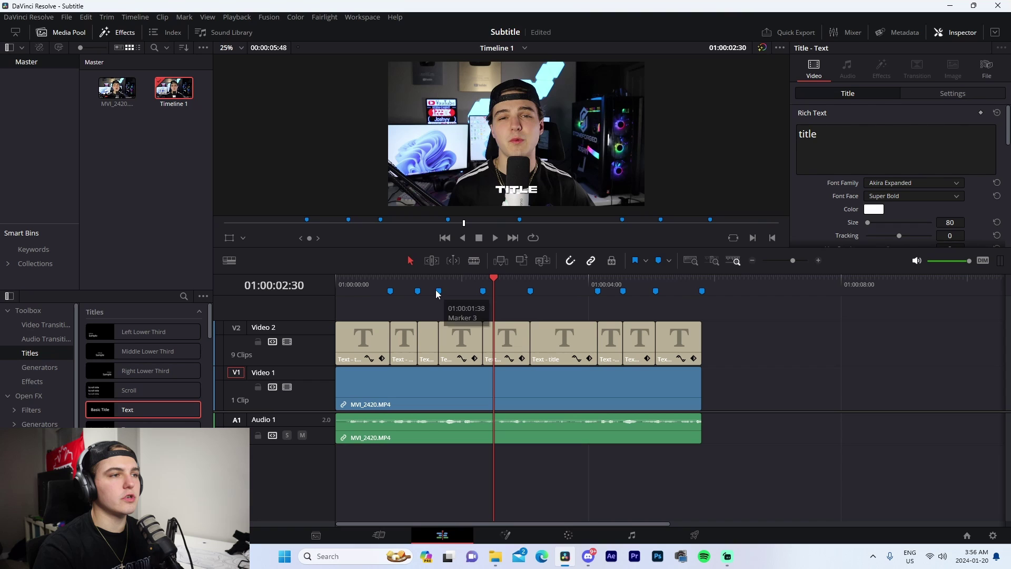
drag(456, 289, 627, 289)
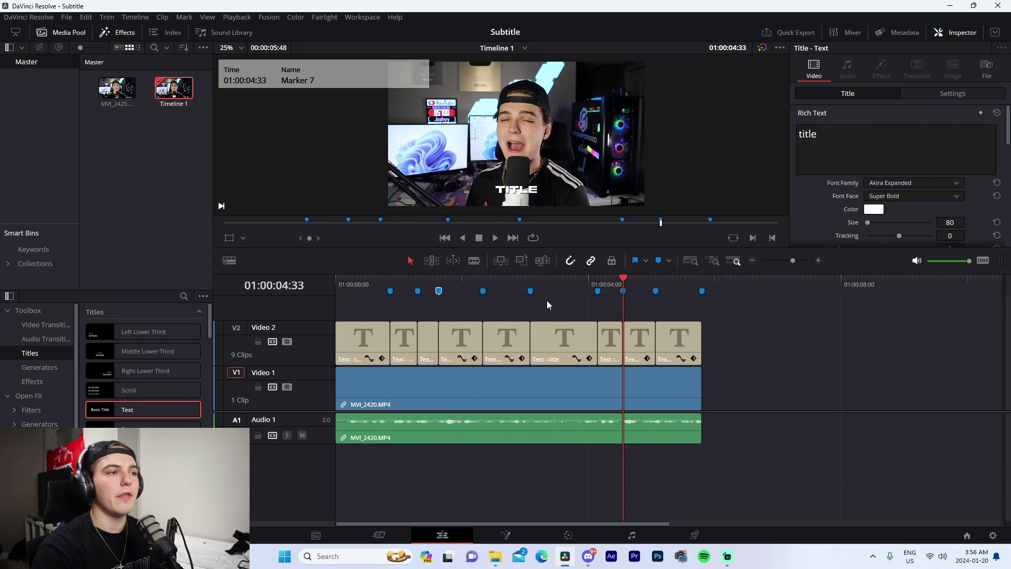
click(360, 289)
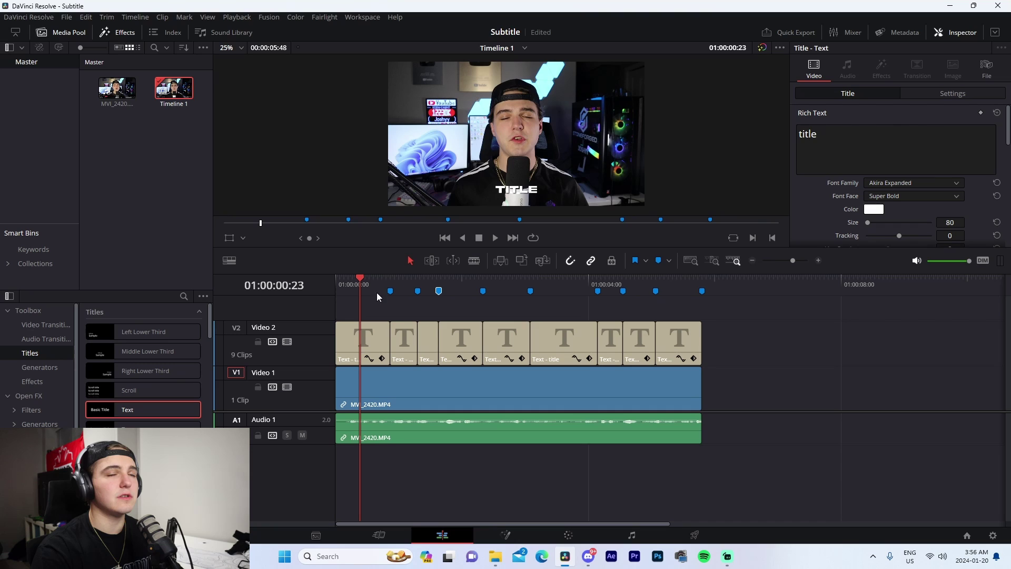
click(366, 337)
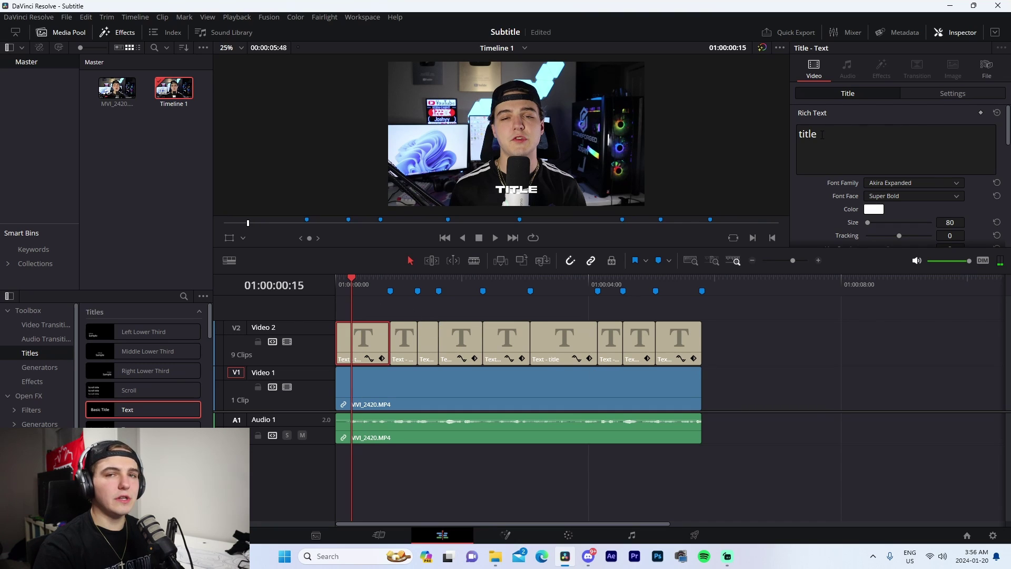
drag(832, 135, 697, 129)
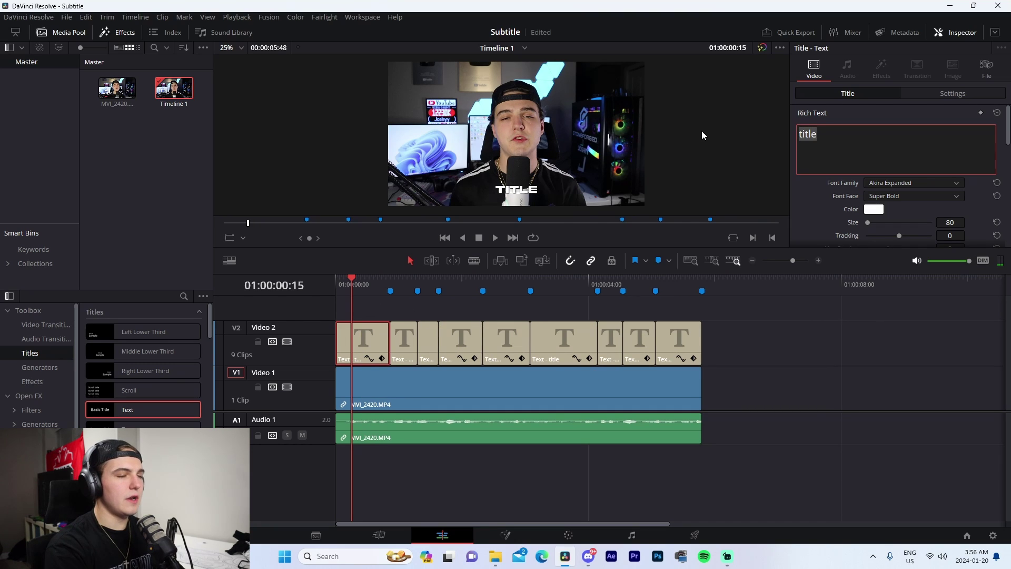
text(SO)
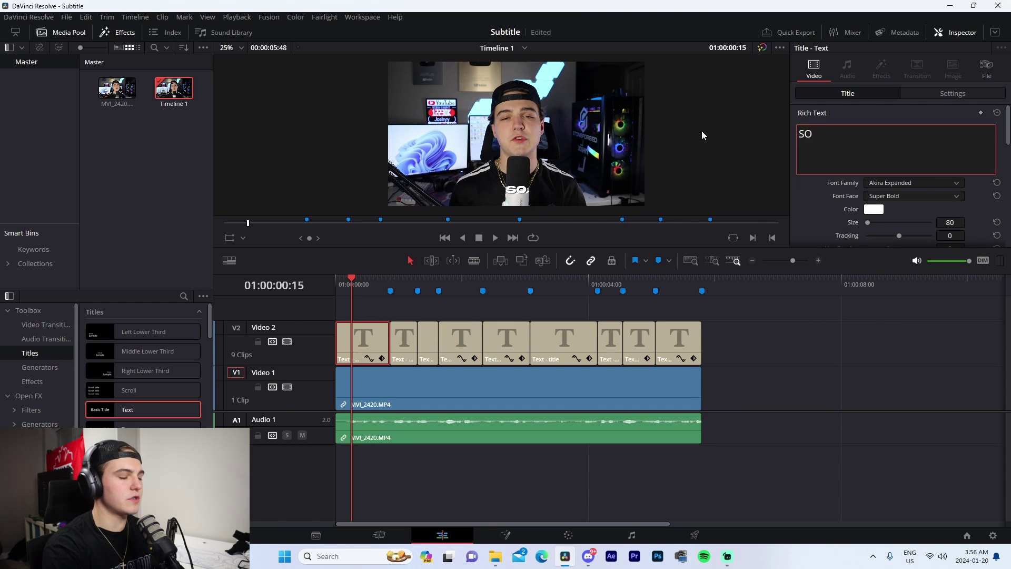
text( A SUPER BIG)
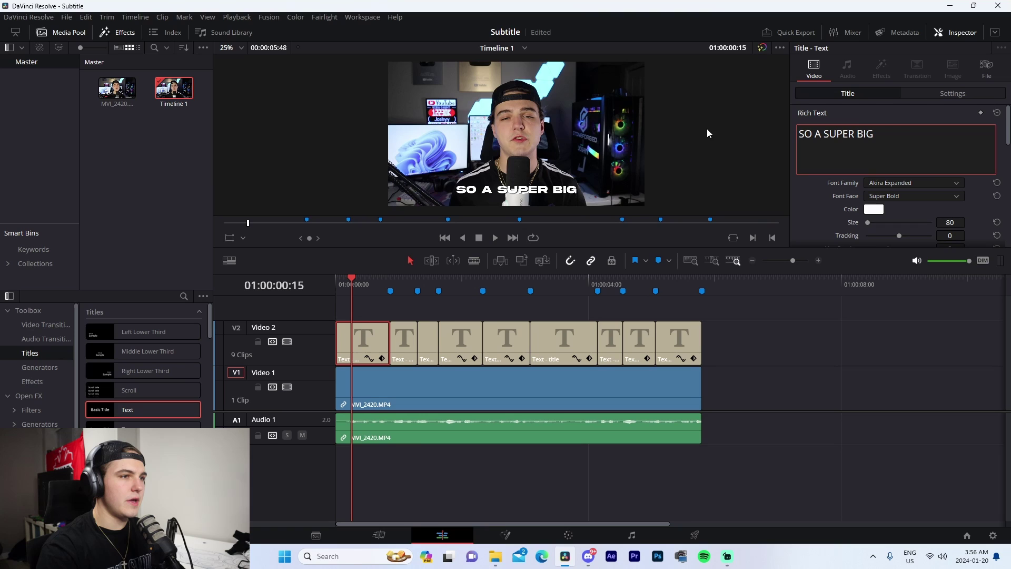
- Set the second title segment's text to "PROBLEM" and the third's to "THAT I"
click(799, 360)
key(space)
text(PROBLEM)
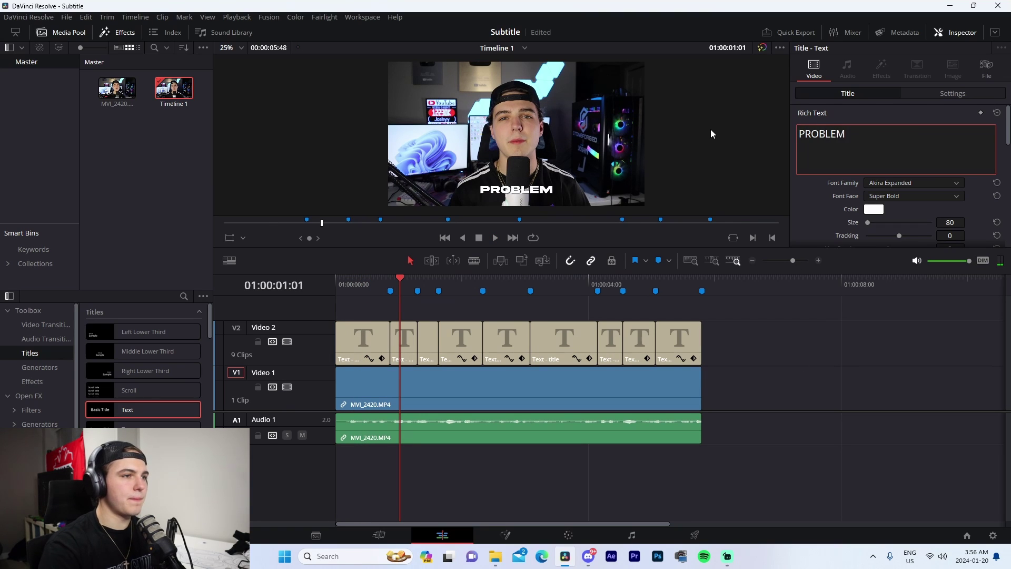
text(THAT I)
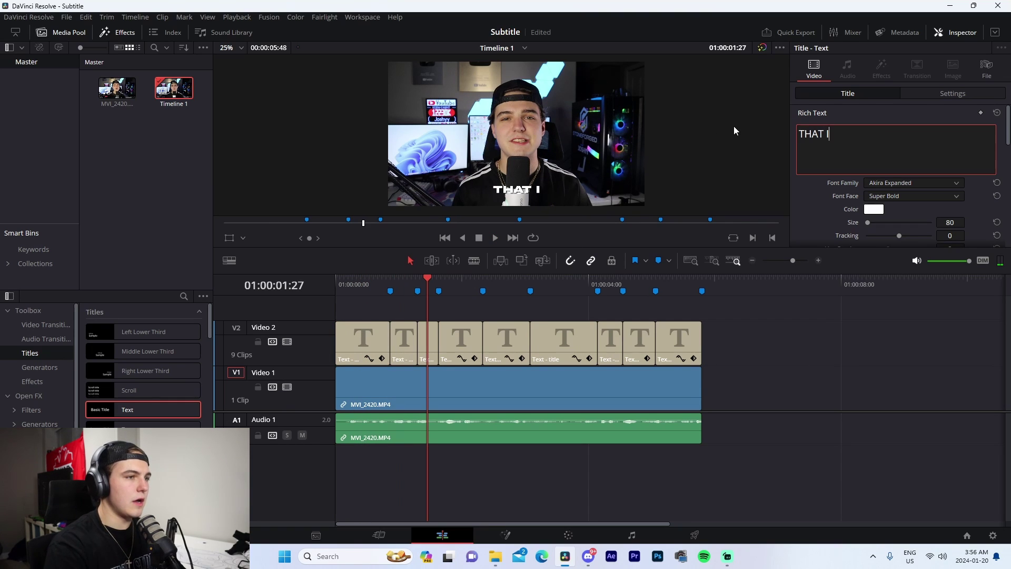
- Set the fourth title segment's text to "SEE NOWADAYS"
click(837, 371)
text(SEE )
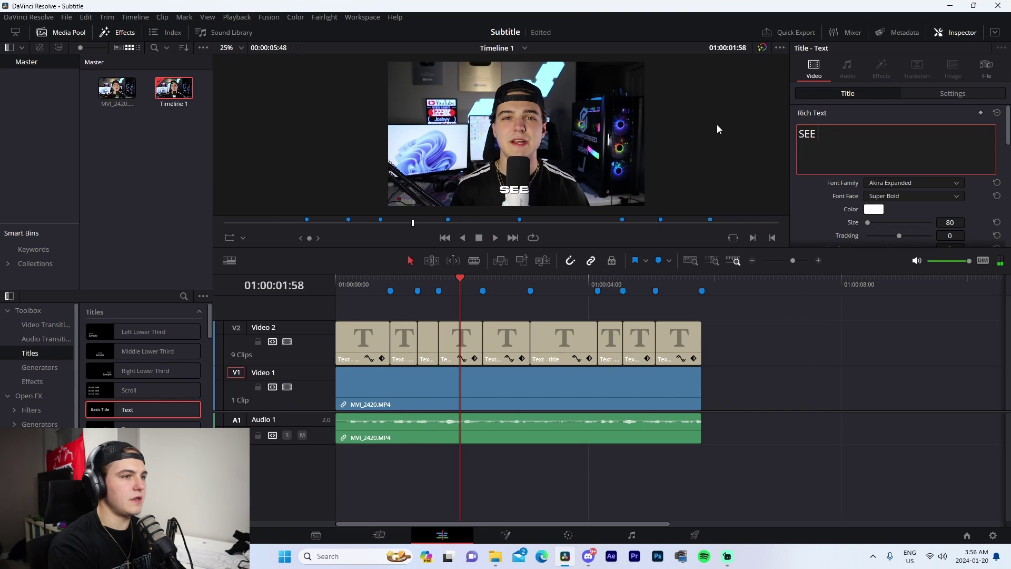
text(NOWADAYS)
click(756, 349)
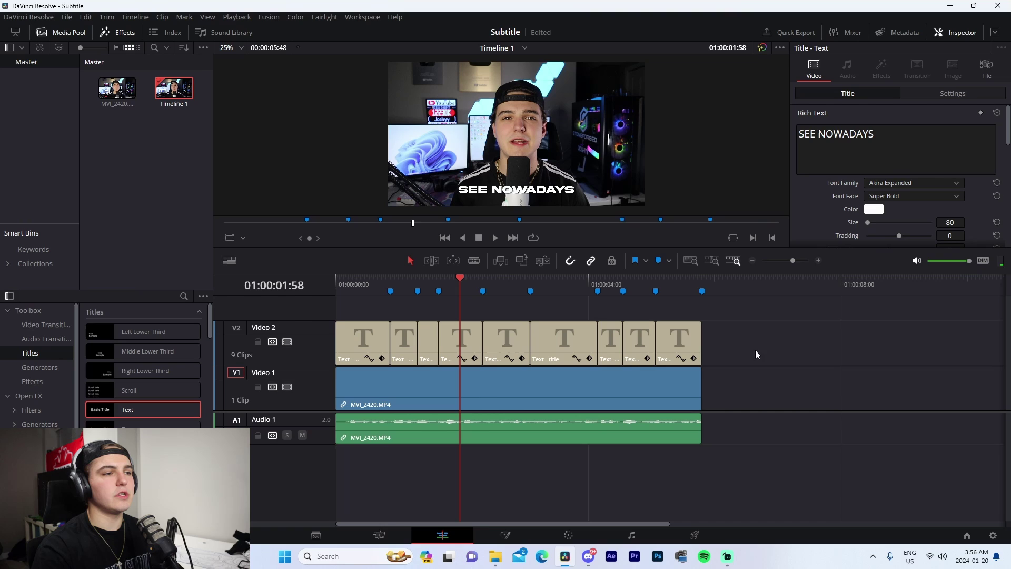
- Return the playhead to the timeline start and convert the "SO A SUPER BIG" title segment into a compound clip
click(353, 285)
click(497, 339)
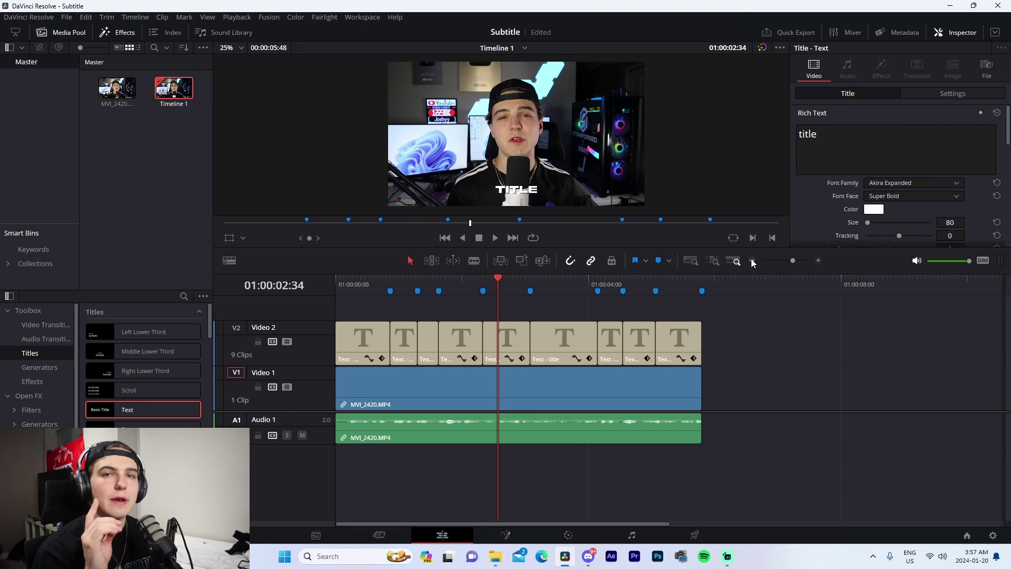
key(Home)
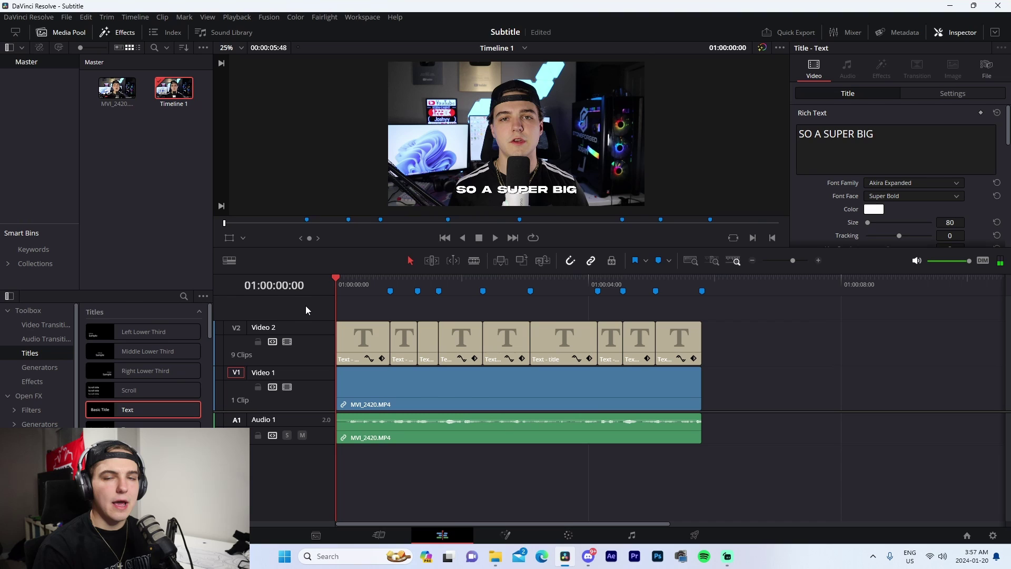
click(362, 333)
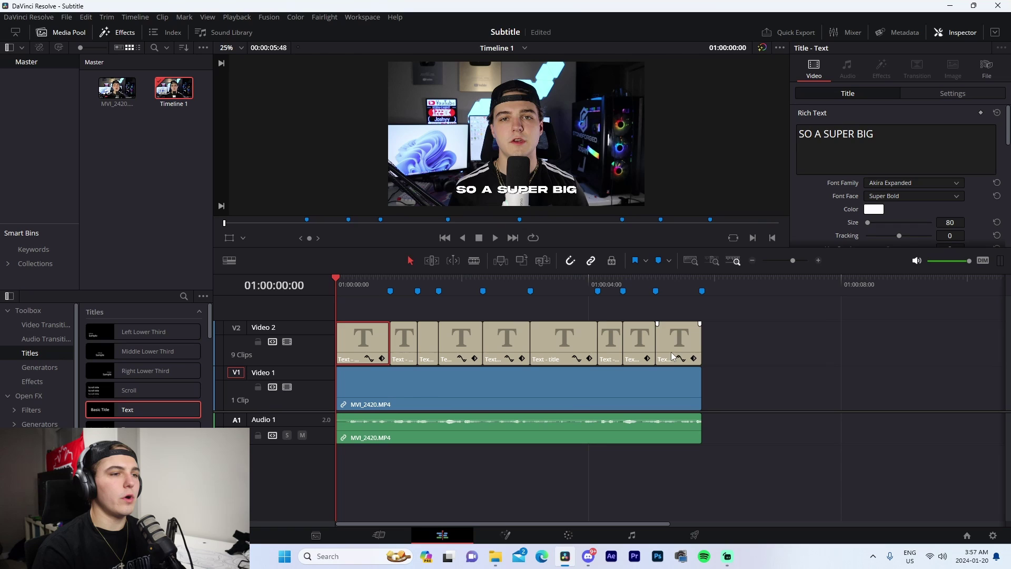
key(alt+g)
click(563, 310)
- Convert the "PROBLEM" and "THAT I" title segments into separate compound clips, keeping the default names
click(413, 342)
key(alt+g)
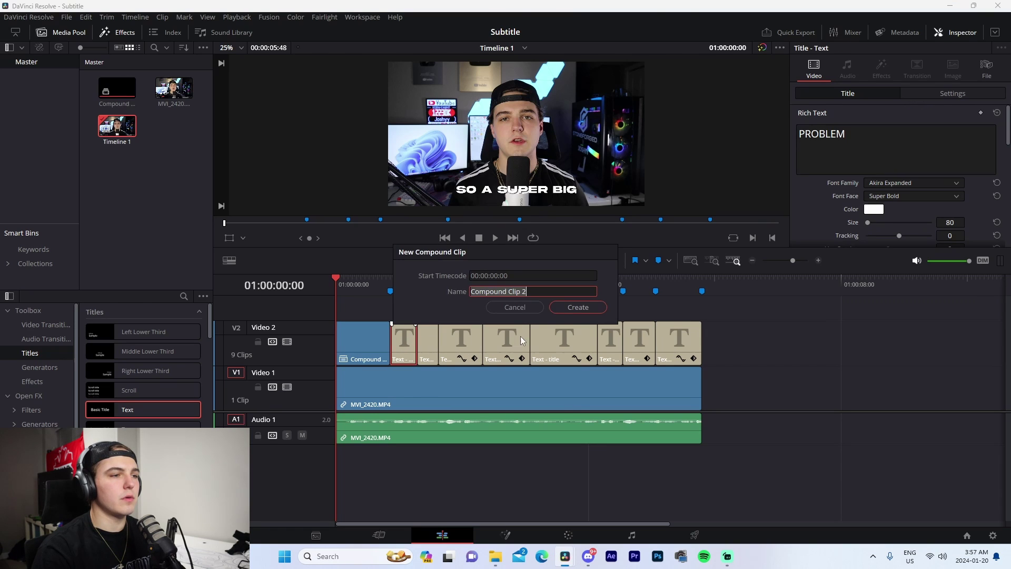
click(578, 307)
right_click(428, 342)
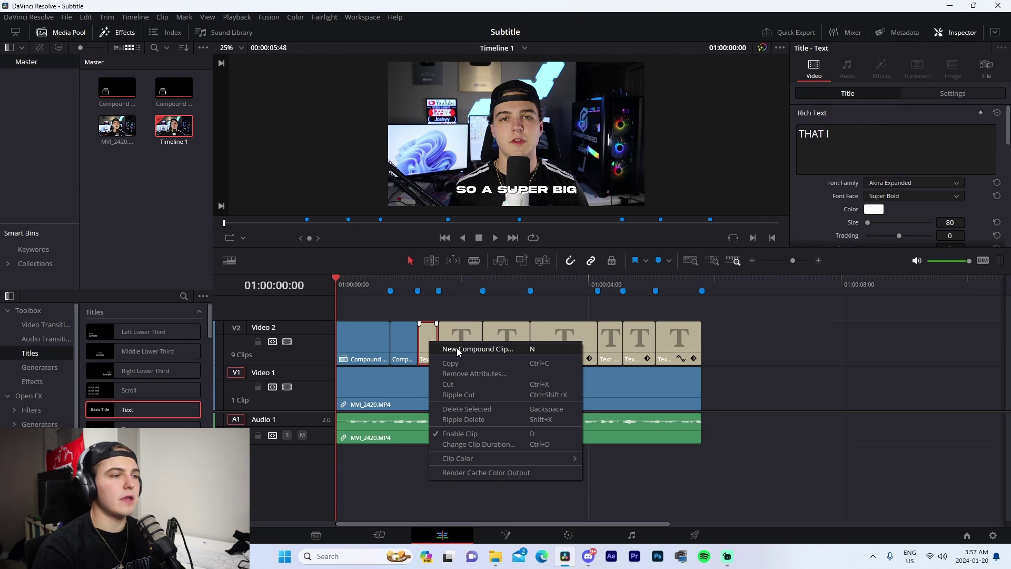
click(474, 349)
click(578, 307)
- Convert the "SEE NOWADAYS" title segment and the fifth title segment into separate compound clips, keeping the default names
click(459, 342)
key(alt+c)
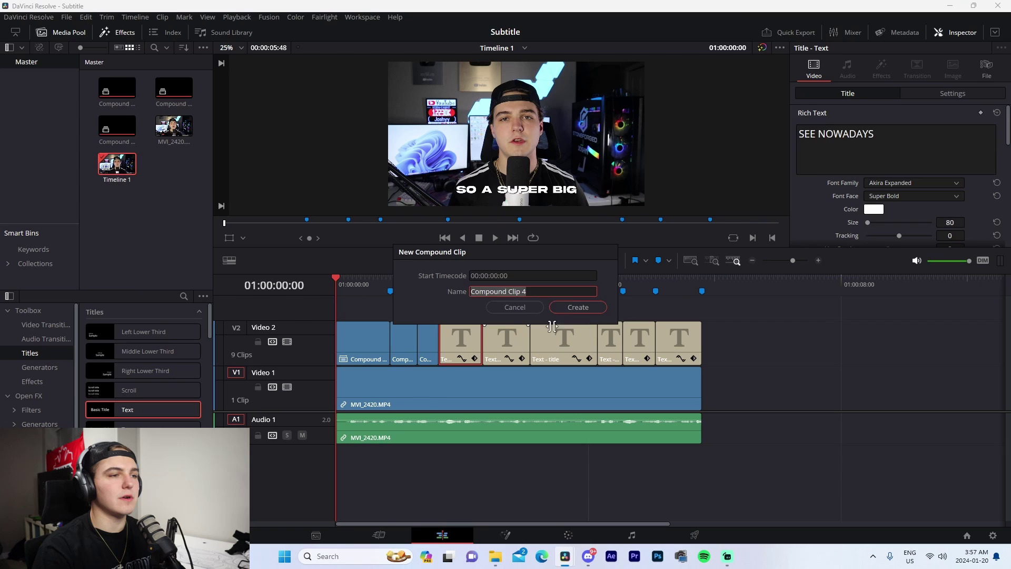
click(566, 309)
right_click(491, 337)
click(537, 345)
click(568, 308)
- Convert the sixth and seventh title segments into separate compound clips with their default names
right_click(551, 337)
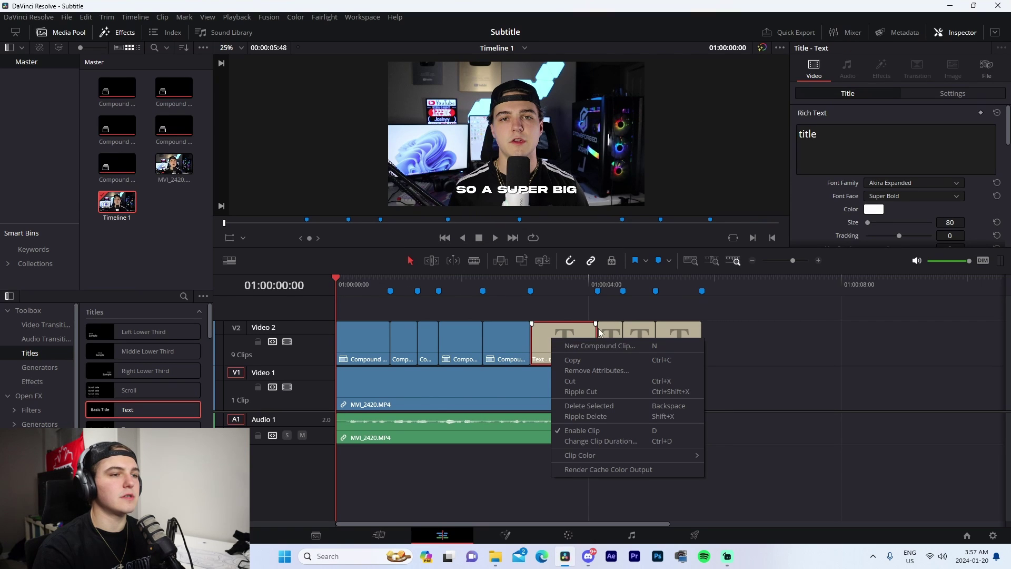
click(600, 345)
click(577, 307)
right_click(610, 332)
click(627, 338)
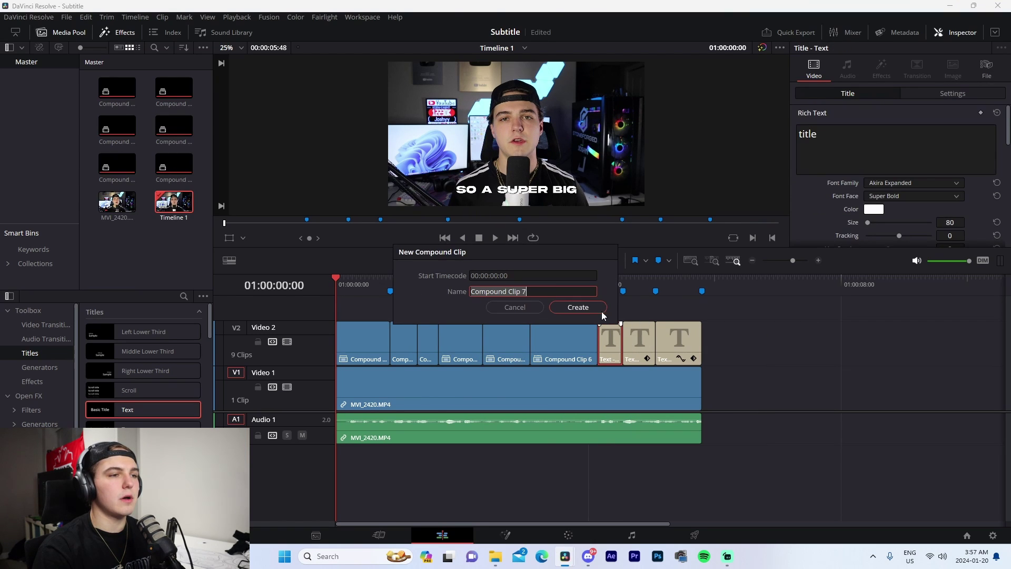
click(602, 311)
- Convert the last two title segments into separate compound clips with their default names
right_click(648, 338)
click(663, 348)
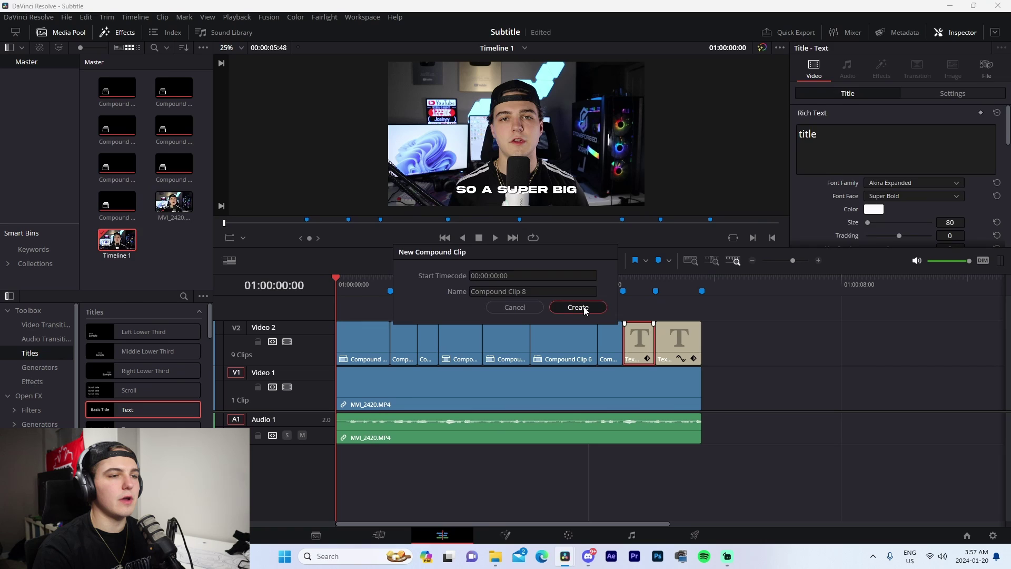
click(585, 310)
right_click(674, 334)
click(705, 338)
click(595, 309)
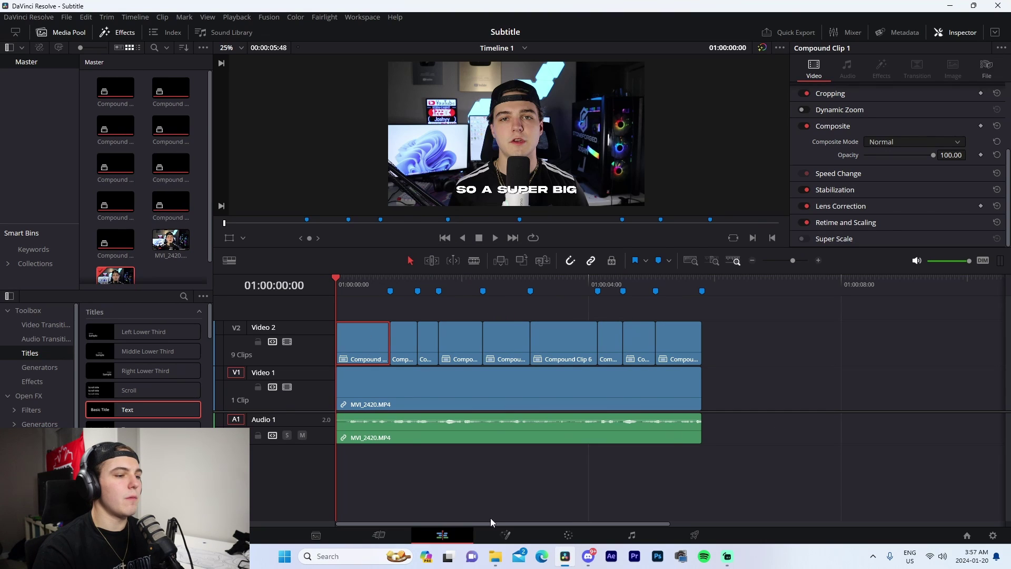
- Open the first compound clip in Fusion and insert a Transform node between MediaIn1 and MediaOut1
click(506, 535)
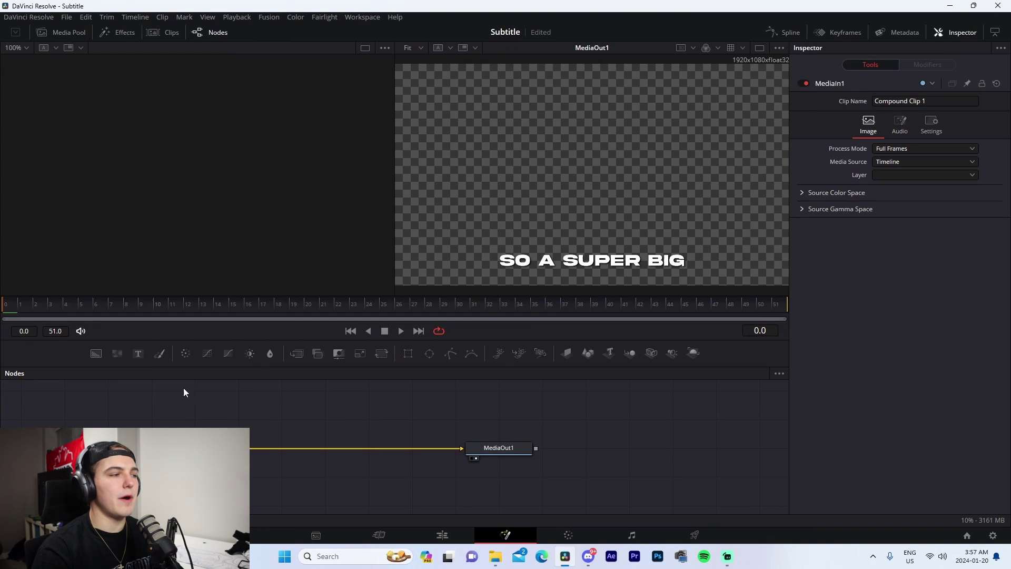
key(shift+space)
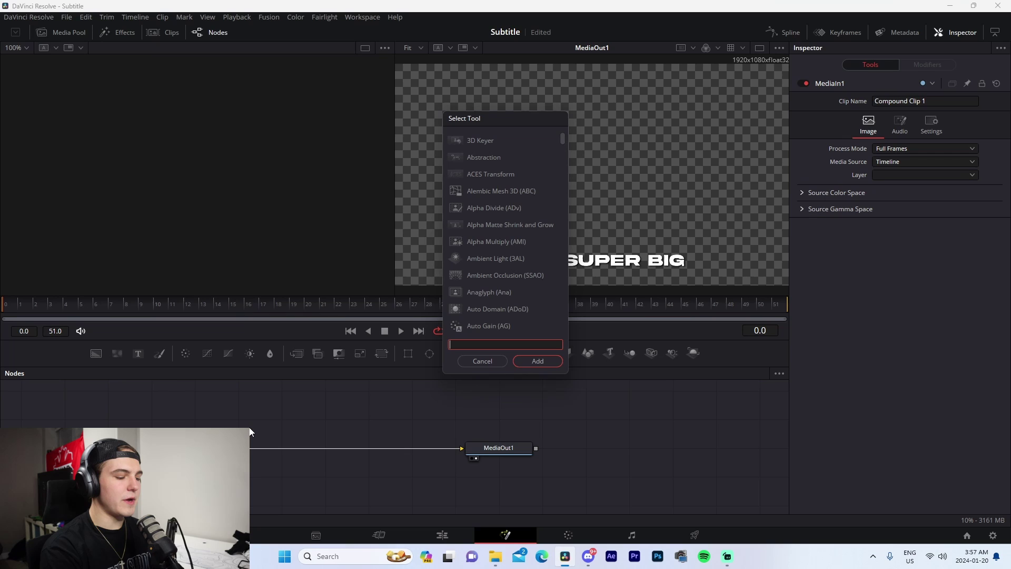
text(transform)
key(Return)
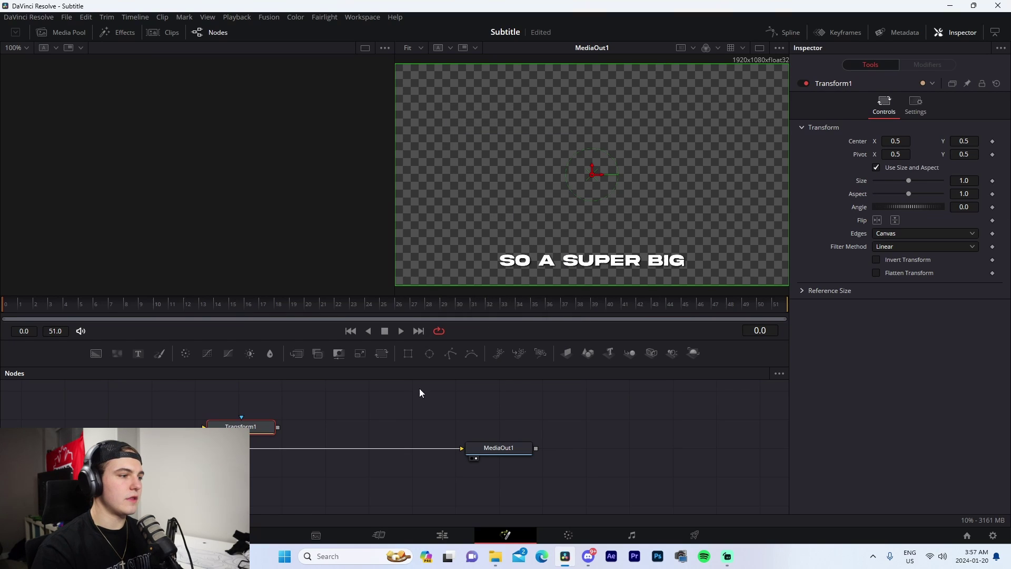
mouse_move(251, 427)
mouse_down()
mouse_move(264, 454)
mouse_move(269, 434)
mouse_up()
- Keyframe the Transform node's size at 1.0 on frame 10 and at 0 on frame 0
click(31, 305)
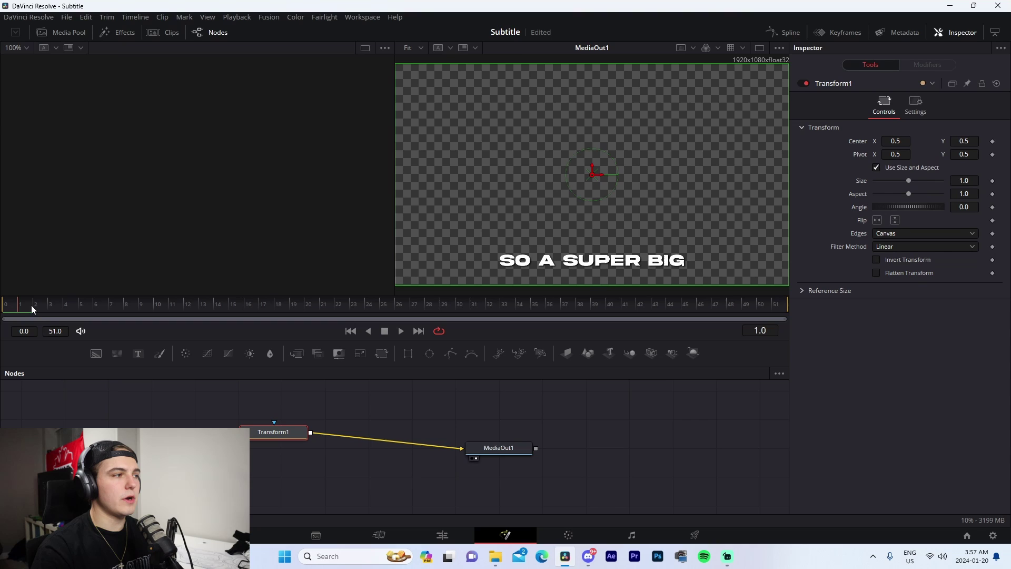
drag(147, 301, 159, 302)
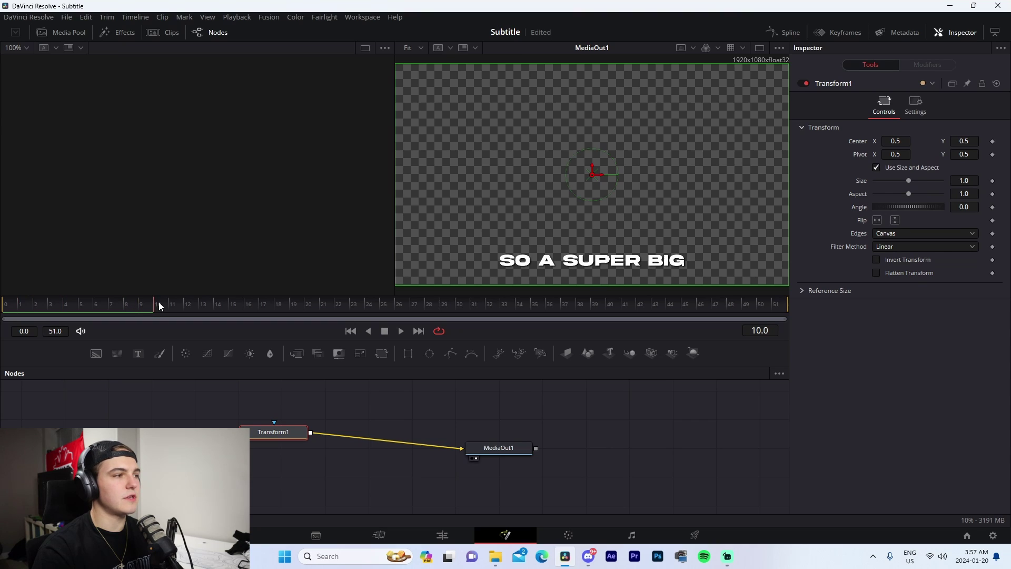
click(992, 181)
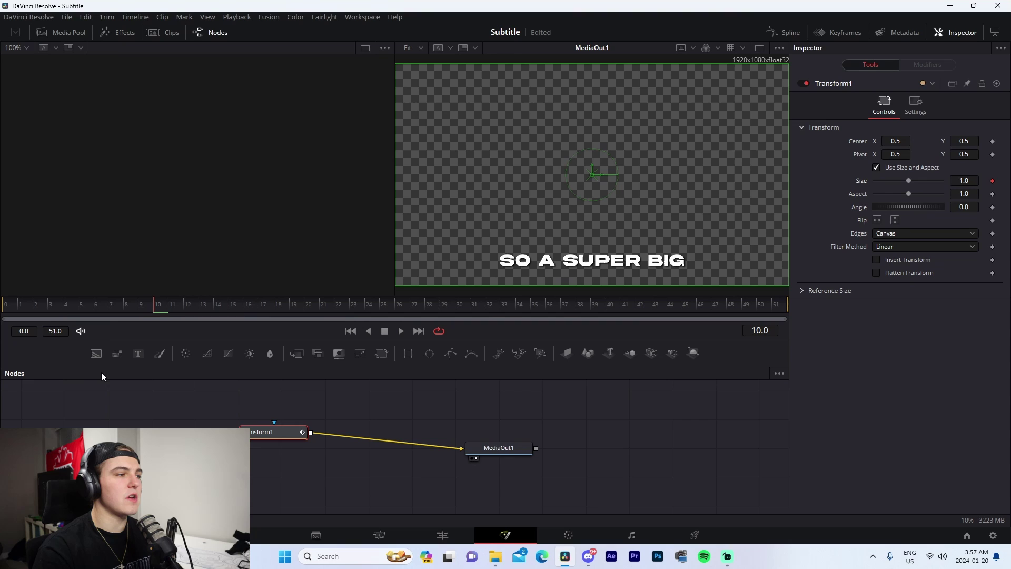
drag(60, 308, 3, 308)
click(968, 181)
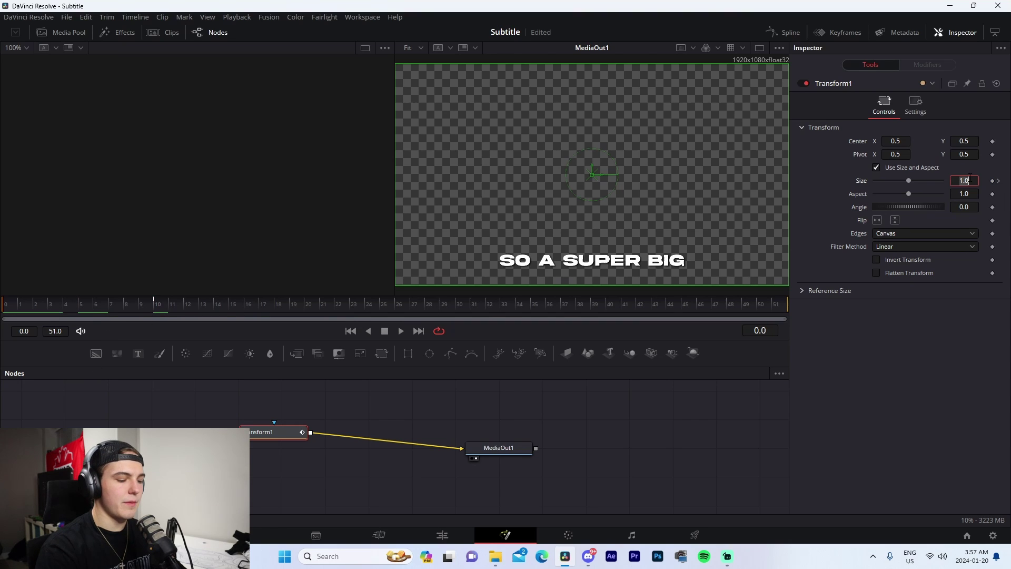
text(0)
key(Tab)
- Keyframe the Transform size at 0 on frame 52, one frame past the end of the clip
click(776, 309)
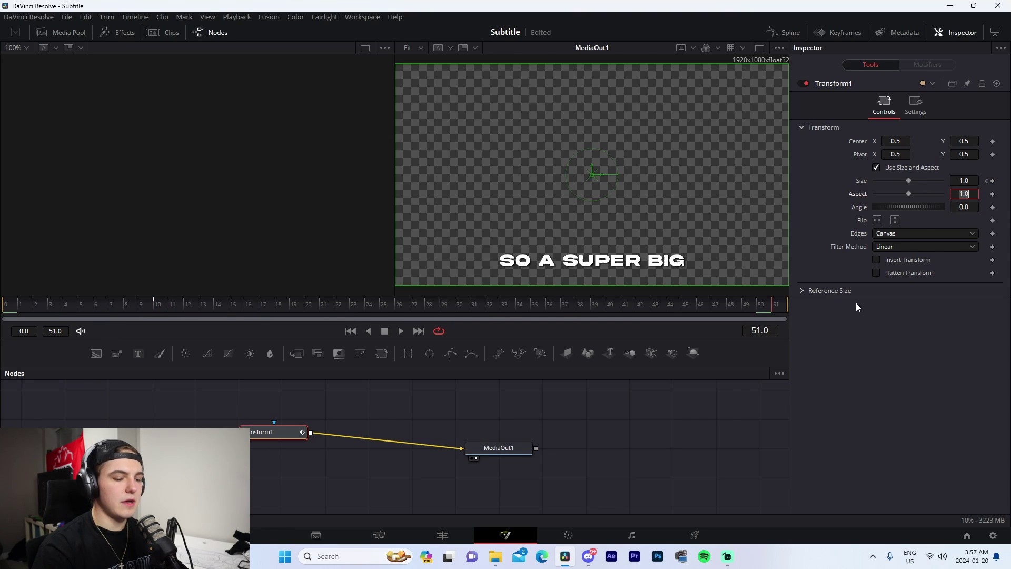
key(Right)
click(884, 356)
key(Right)
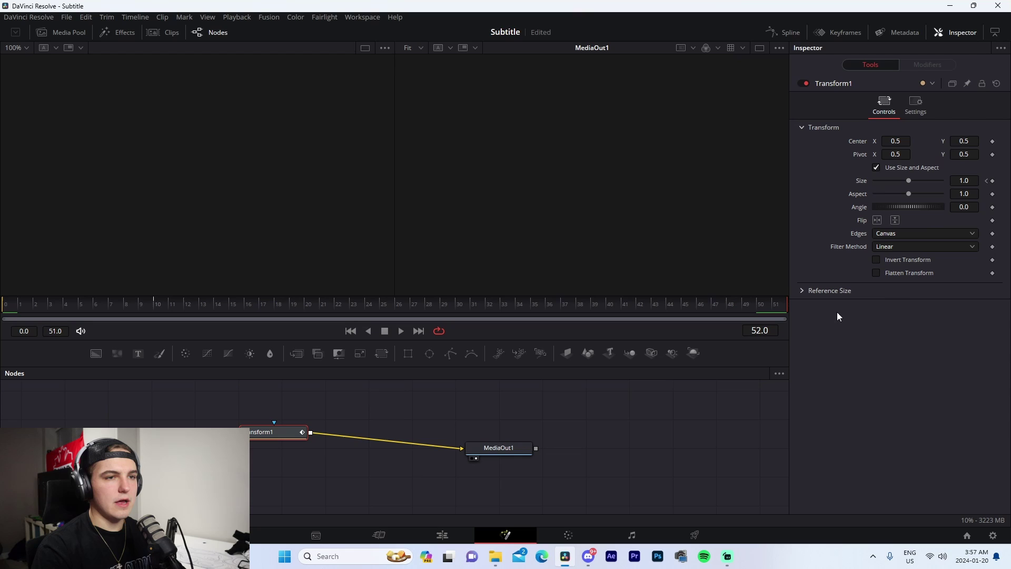
text(0)
key(Tab)
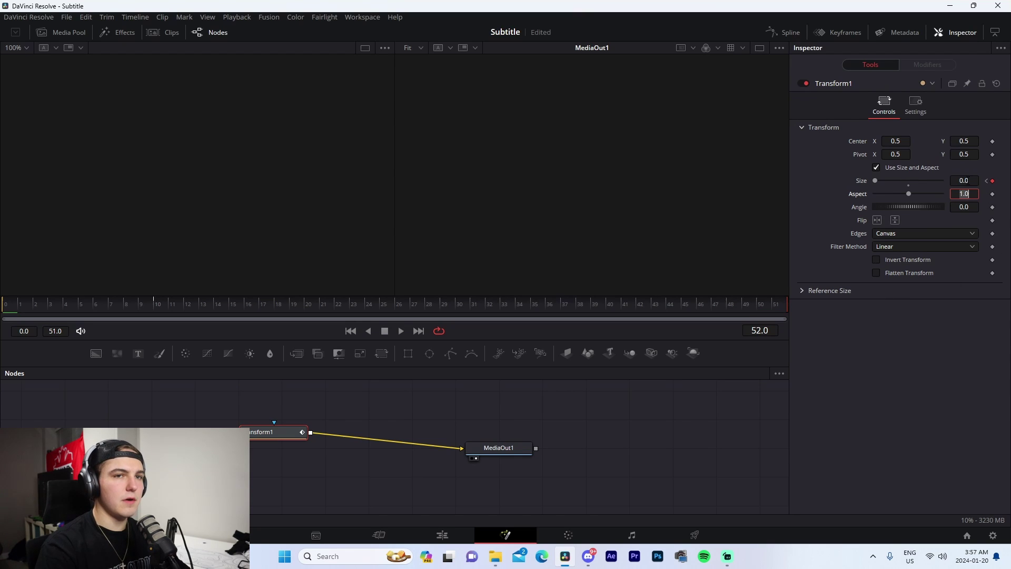
click(679, 422)
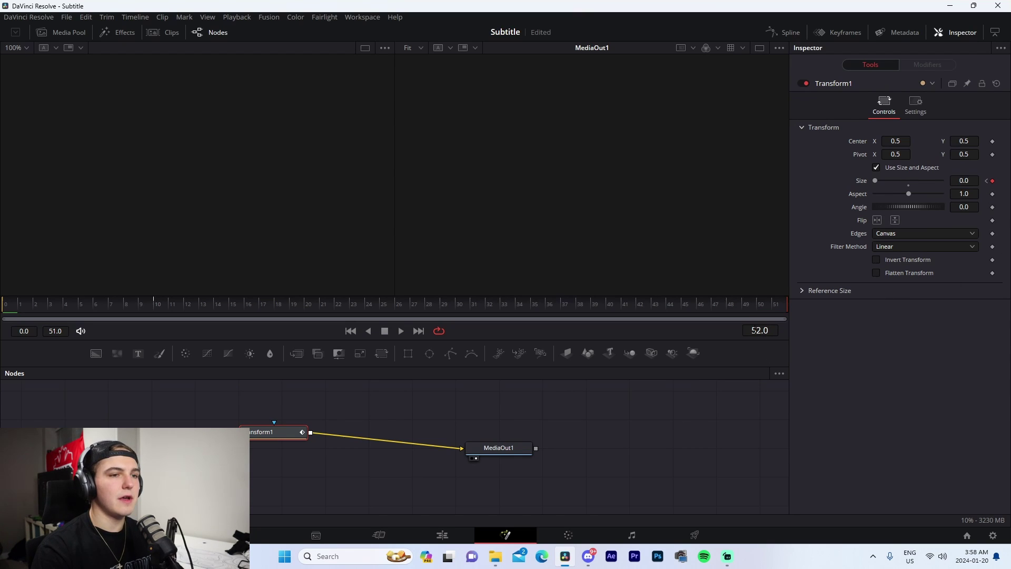
- Set the Transform size to 1 on frame 42 so the text holds before scaling out
click(648, 302)
click(964, 181)
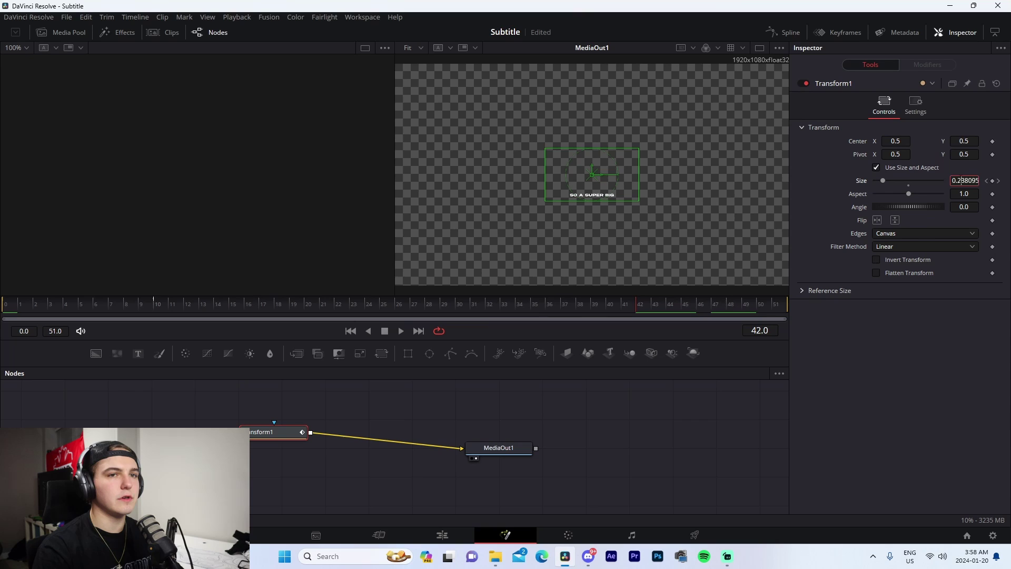
text(1)
key(Tab)
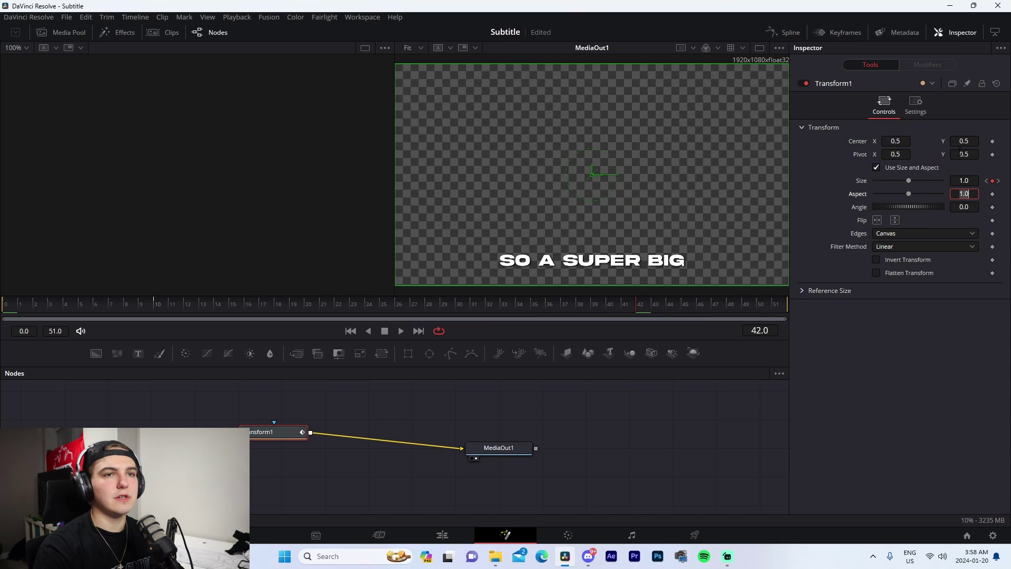
- Lower the Transform's pivot Y to about 0.119 so the pivot sits on the subtitle text
drag(964, 154, 919, 154)
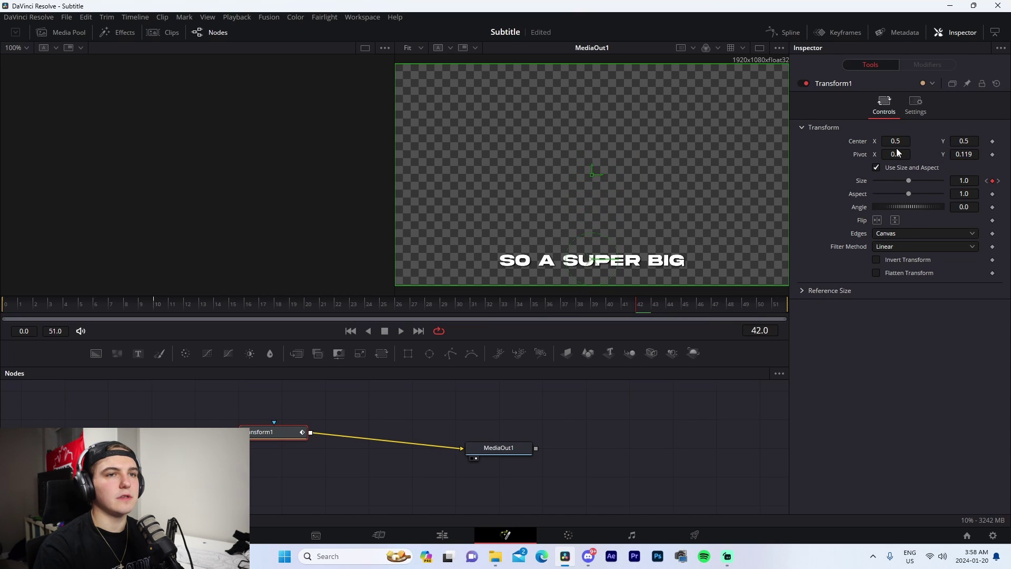
scroll(594, 257, up, 7)
scroll(565, 186, down, 8)
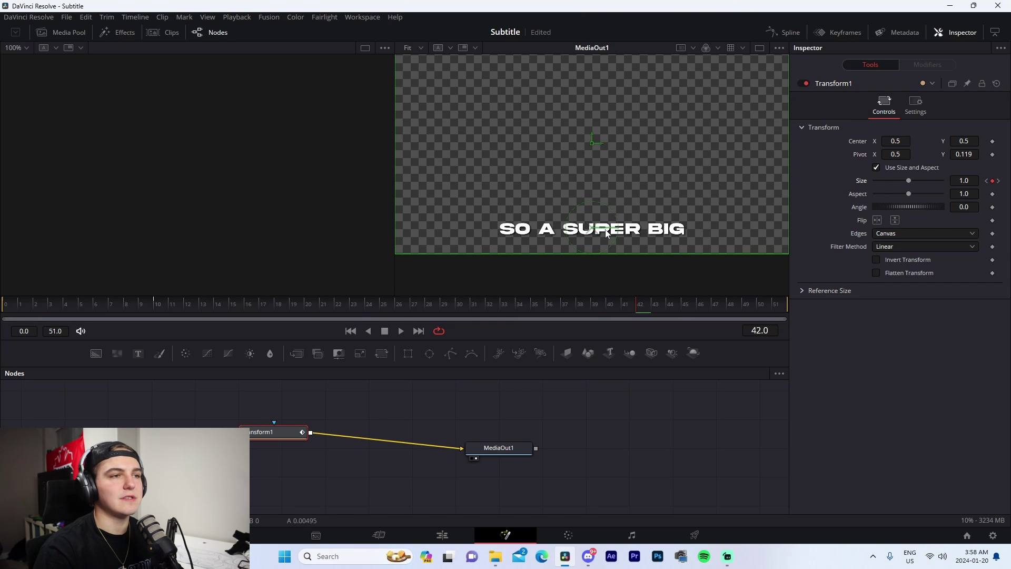
scroll(594, 238, up, 10)
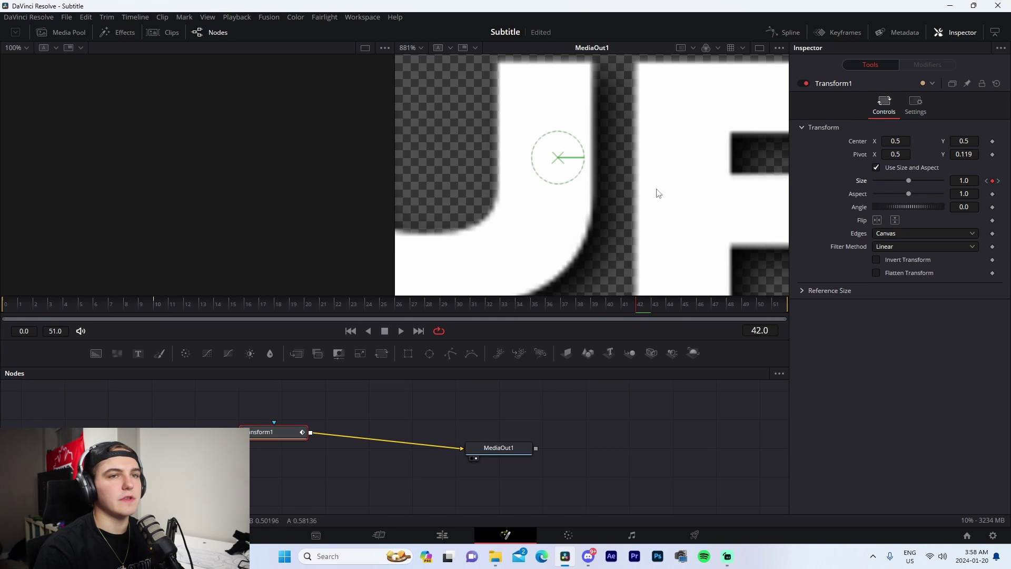
- Try scaling the text down around the new pivot, and undo the size change
drag(964, 180, 950, 180)
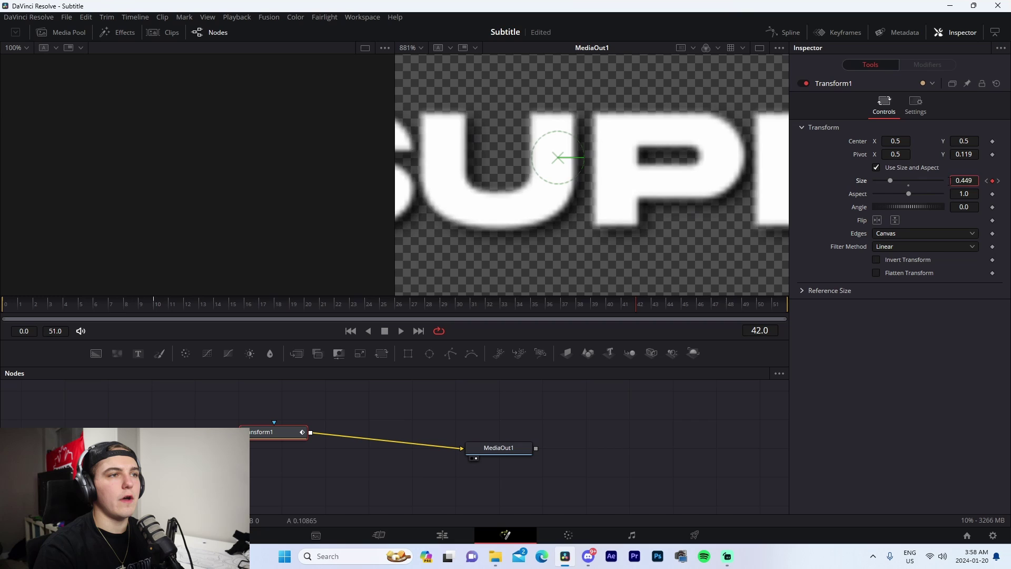
key(ctrl+z)
scroll(549, 200, down, 4)
scroll(552, 195, down, 3)
scroll(551, 195, up, 4)
scroll(559, 198, down, 5)
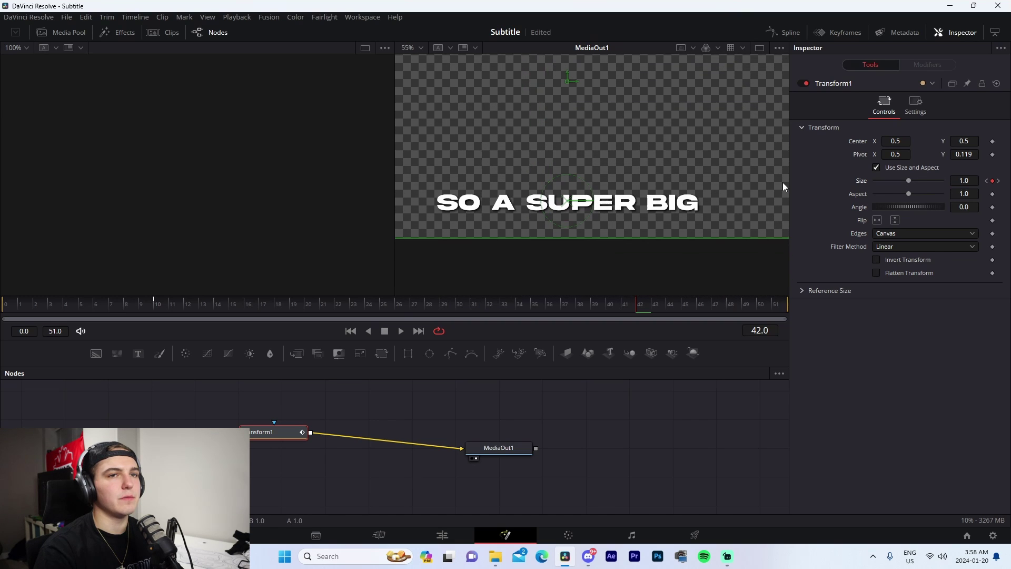
- Try a pivot Y of about 0.387 with a smaller size, and undo both changes
drag(965, 156, 963, 181)
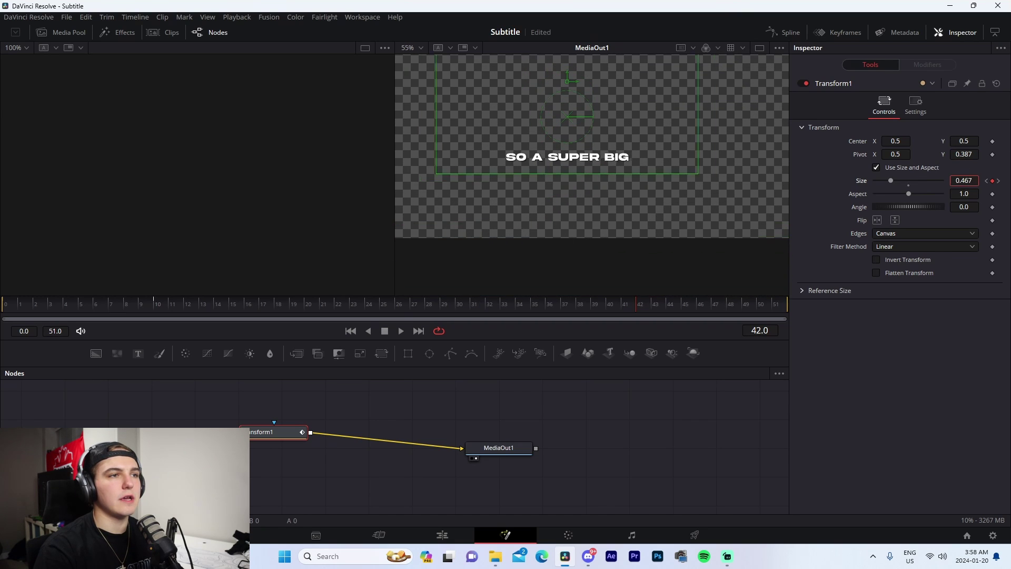
mouse_move(964, 181)
mouse_down()
mouse_move(985, 180)
mouse_move(945, 181)
mouse_up()
key(ctrl+z)
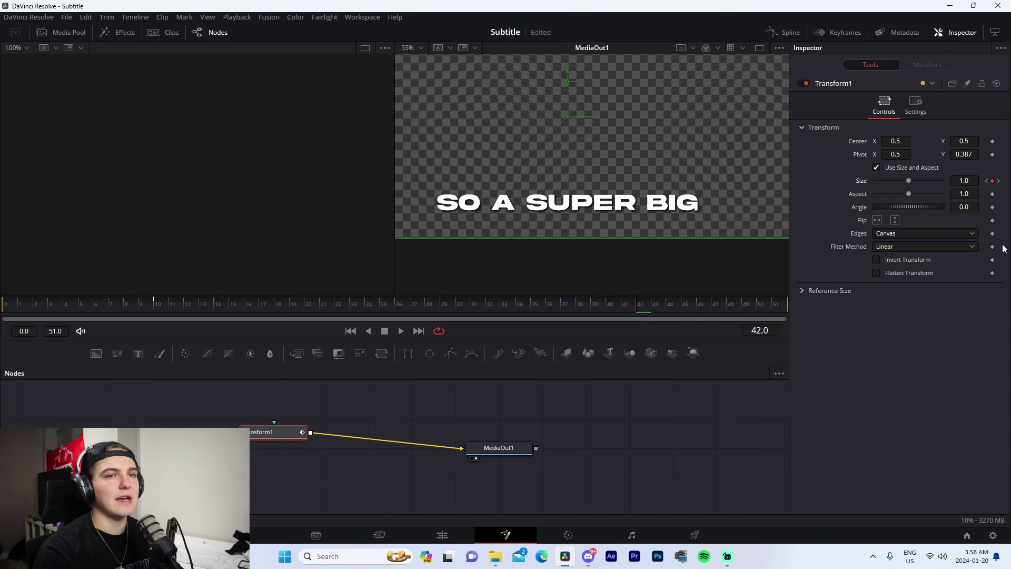
scroll(564, 211, up, 1)
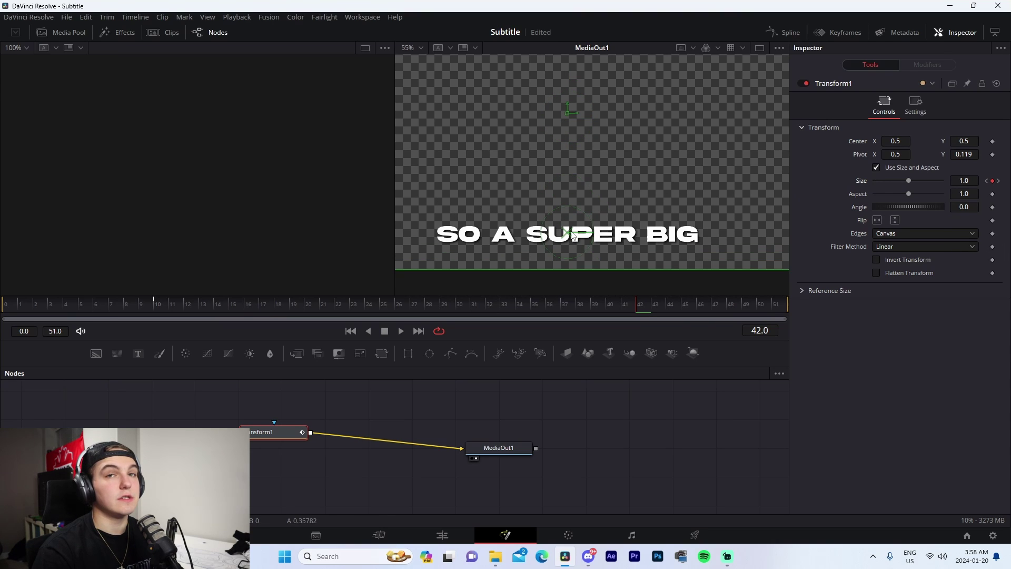
- Show the Transform size curve in the Spline editor, fit it to the view, and smooth all its keyframes
drag(283, 429, 279, 439)
click(785, 33)
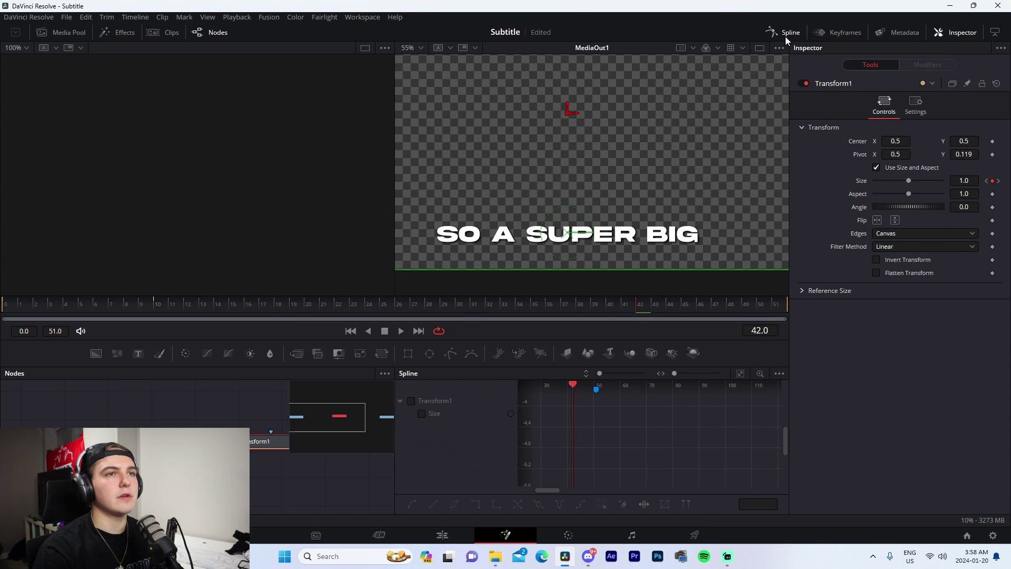
click(412, 401)
click(738, 374)
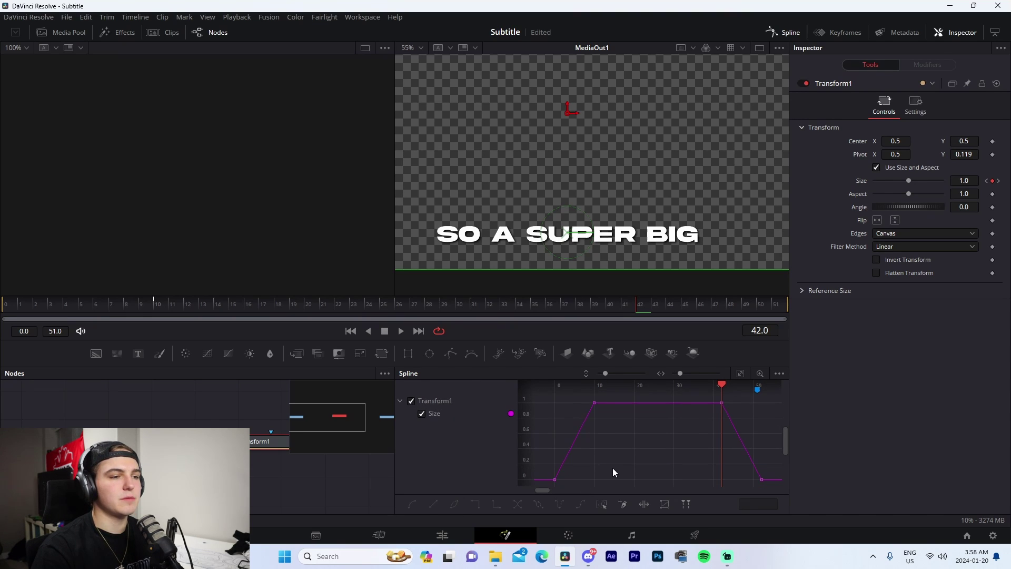
key(ctrl+a)
key(s)
- Stretch both scale-in handles horizontally into a steep S-curve between frames 0 and 10, and preview the animation
drag(568, 453, 587, 483)
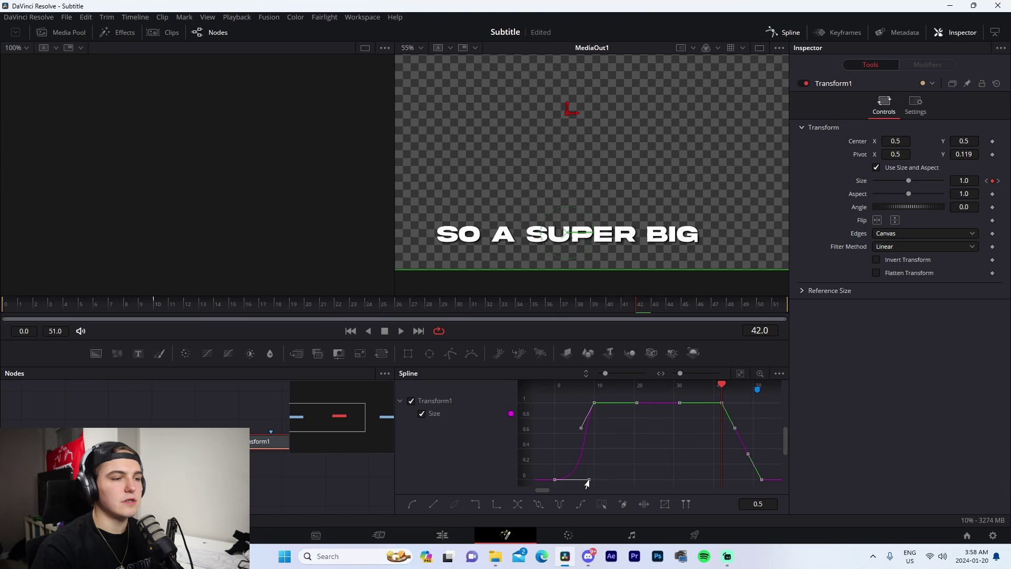
drag(580, 430, 558, 404)
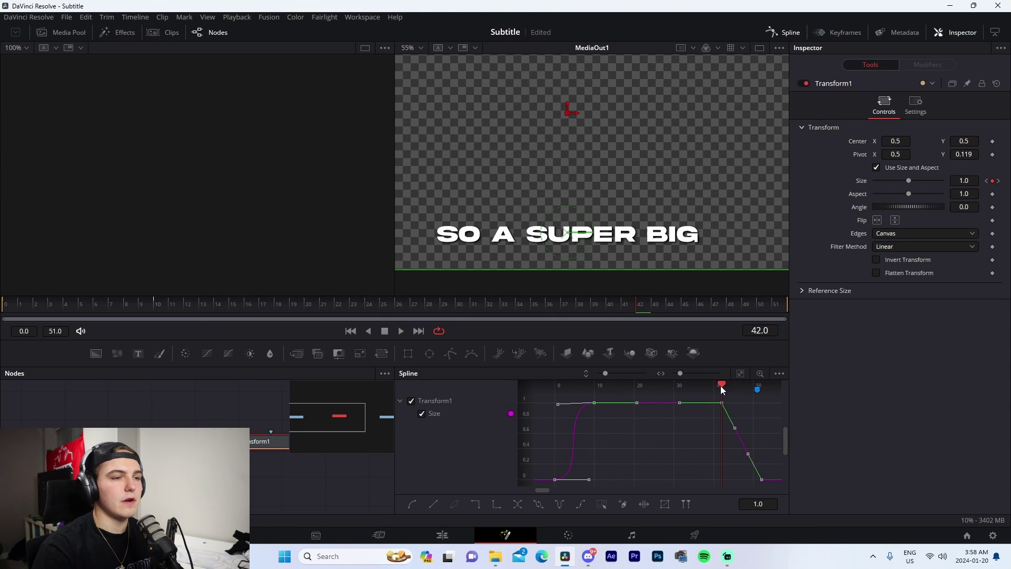
drag(722, 390, 549, 396)
key(space)
- Point the first size keyframe's handle straight up for a faster scale-in, and replay the animation
key(space)
drag(589, 479, 549, 425)
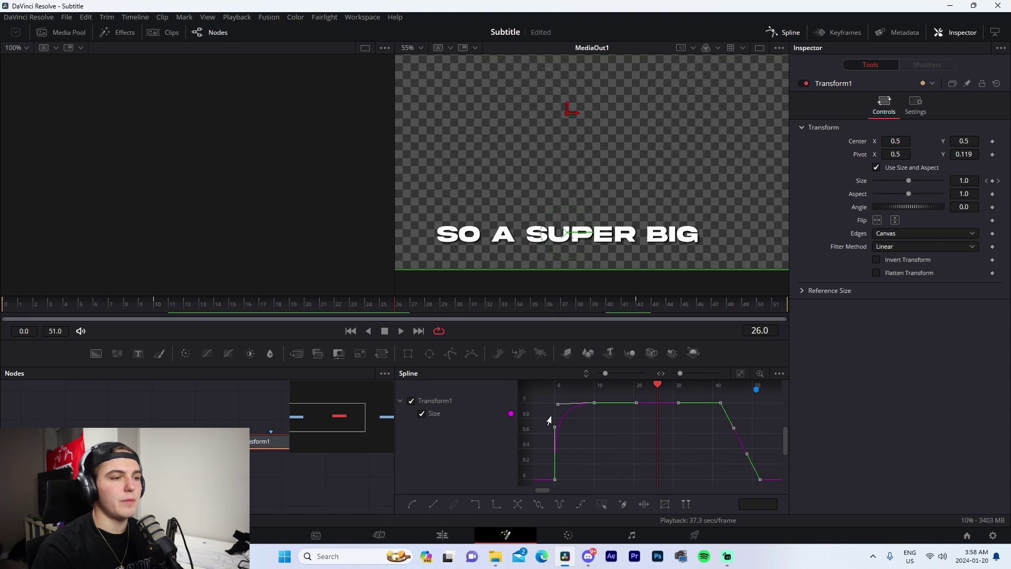
drag(561, 386, 557, 386)
drag(658, 380, 581, 386)
key(space)
- Bend the scale-out handles outward so the size drops steeply at the end, preview the animation, and close the Spline editor
drag(706, 431, 712, 418)
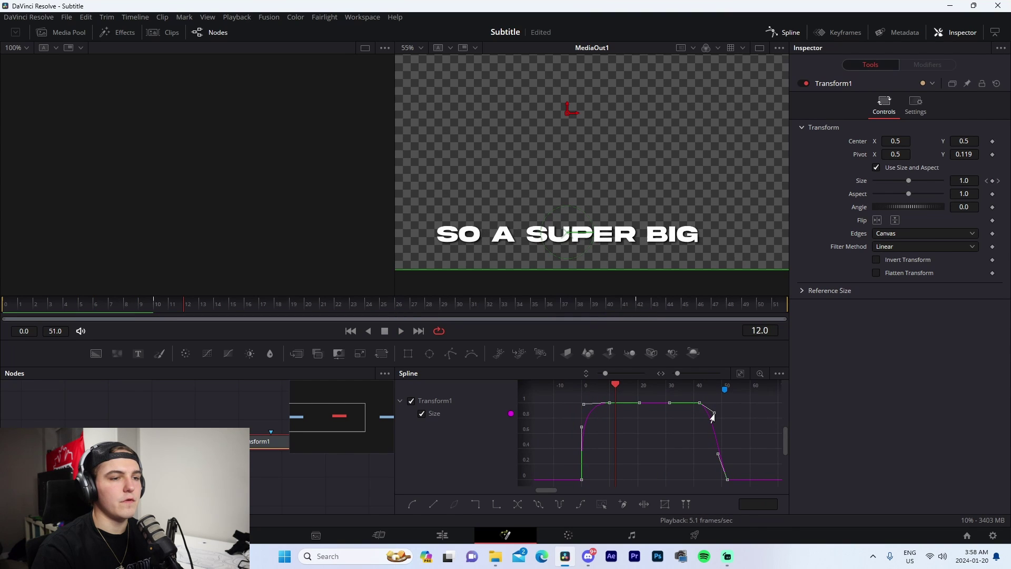
drag(716, 458, 725, 414)
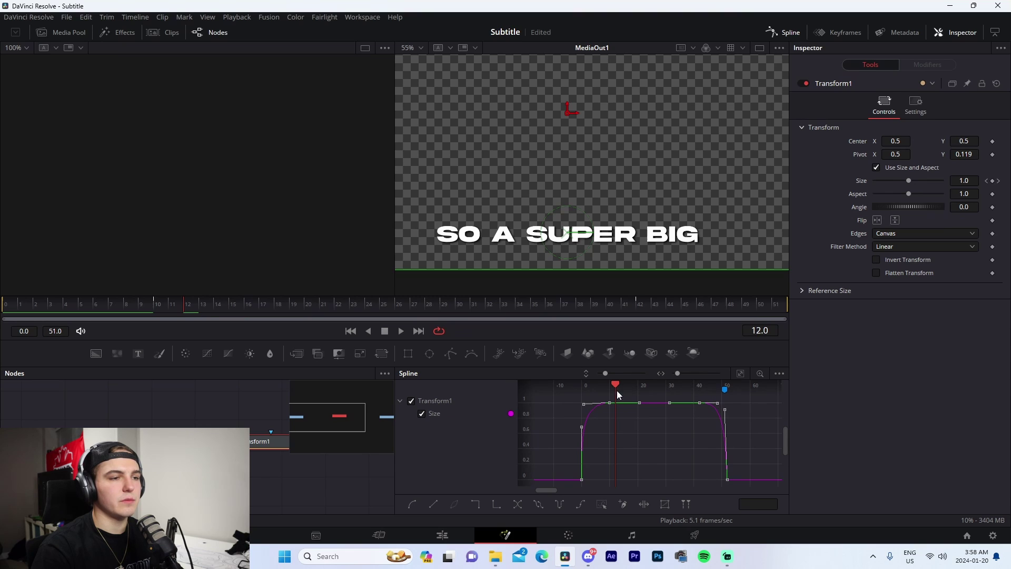
key(space)
key(space)
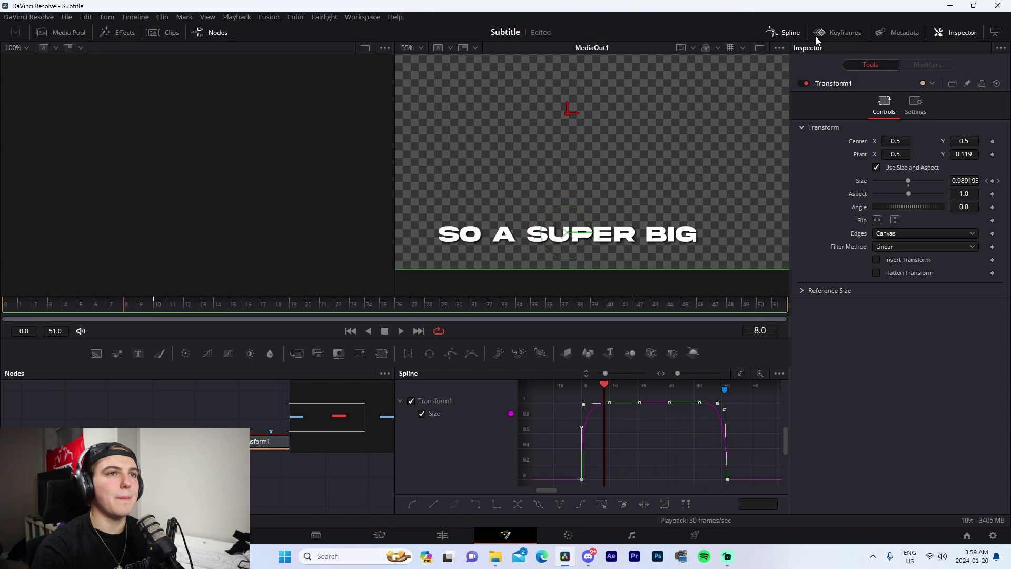
click(784, 32)
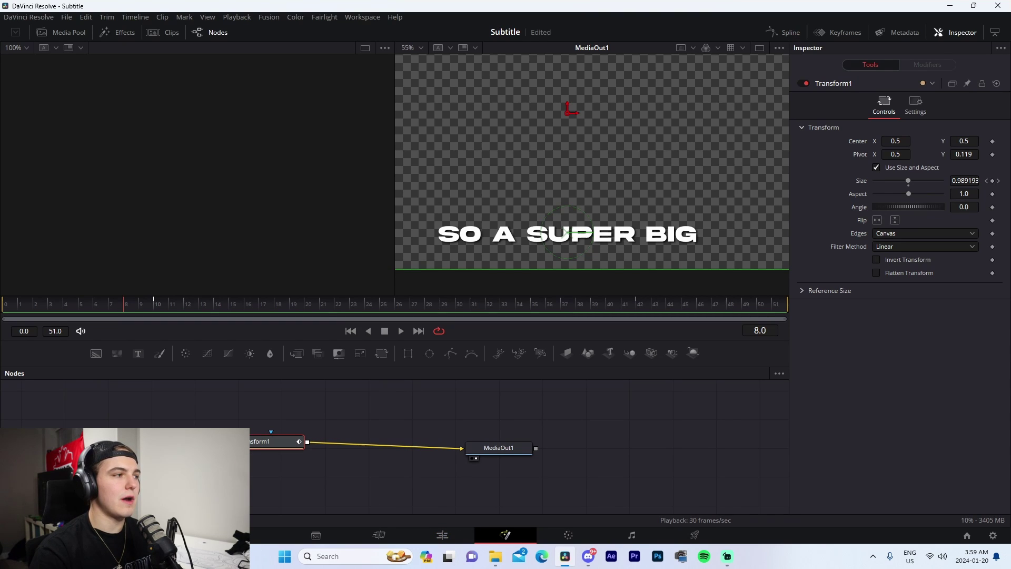
- Open the "PROBLEM" compound clip's Fusion composition from the clip strip, paste the animated Transform, and insert it between MediaIn1 and MediaOut1
click(172, 33)
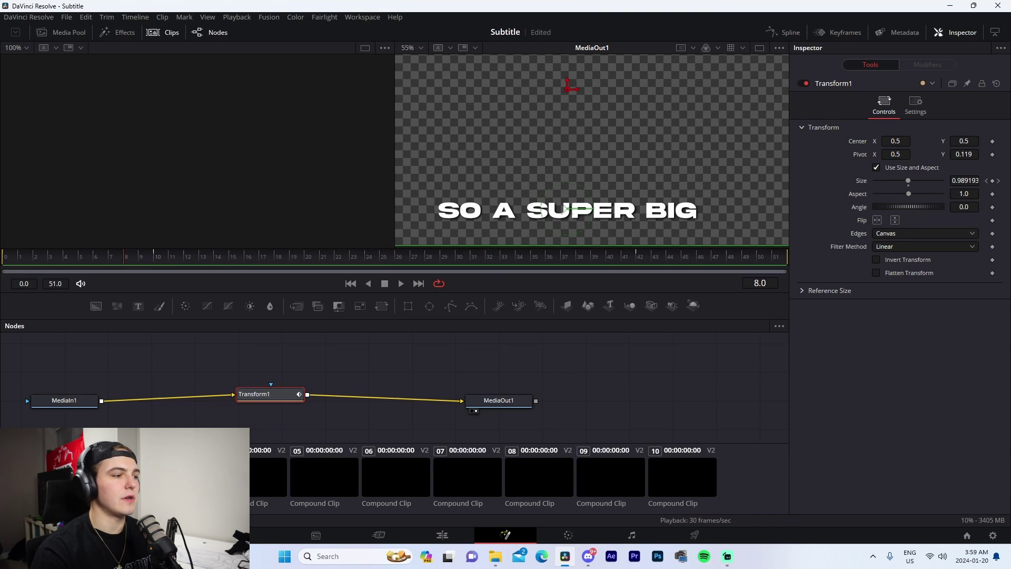
click(109, 476)
click(275, 368)
key(ctrl+v)
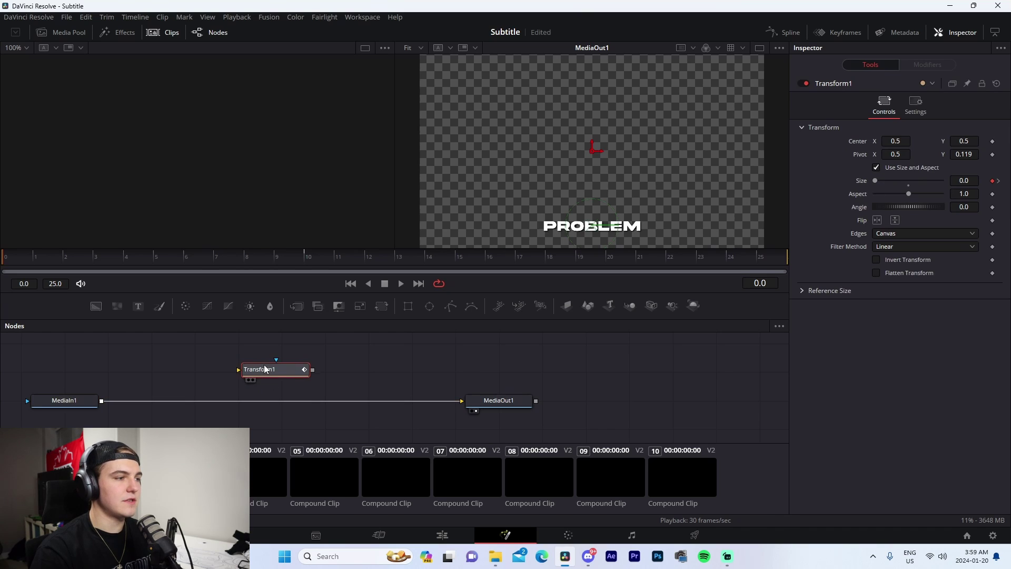
drag(266, 367, 272, 399)
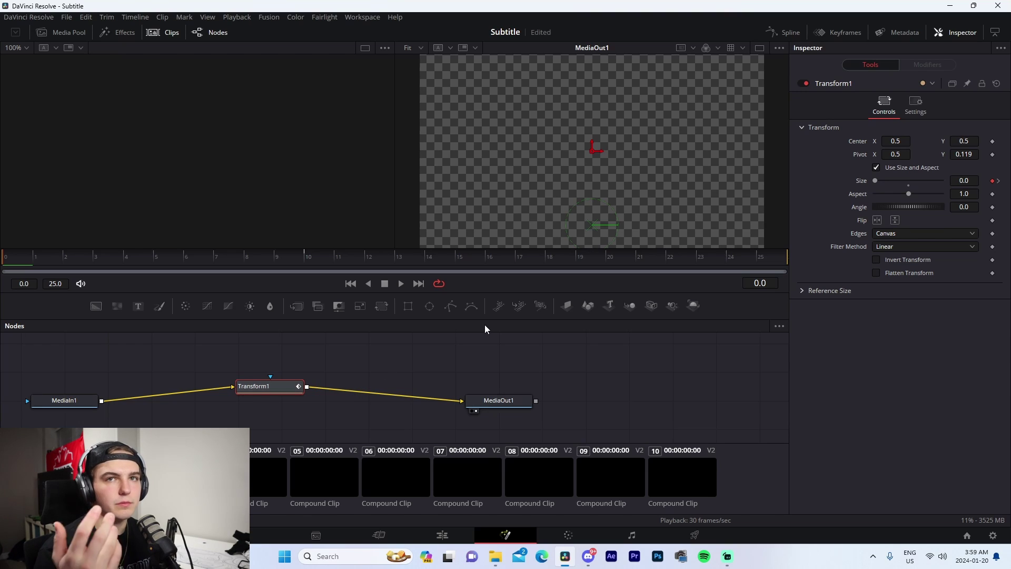
- Show the Transform's size keyframes in the Keyframes editor, shift the two scale-out keyframes back to the clip's end, and preview the animation
click(835, 31)
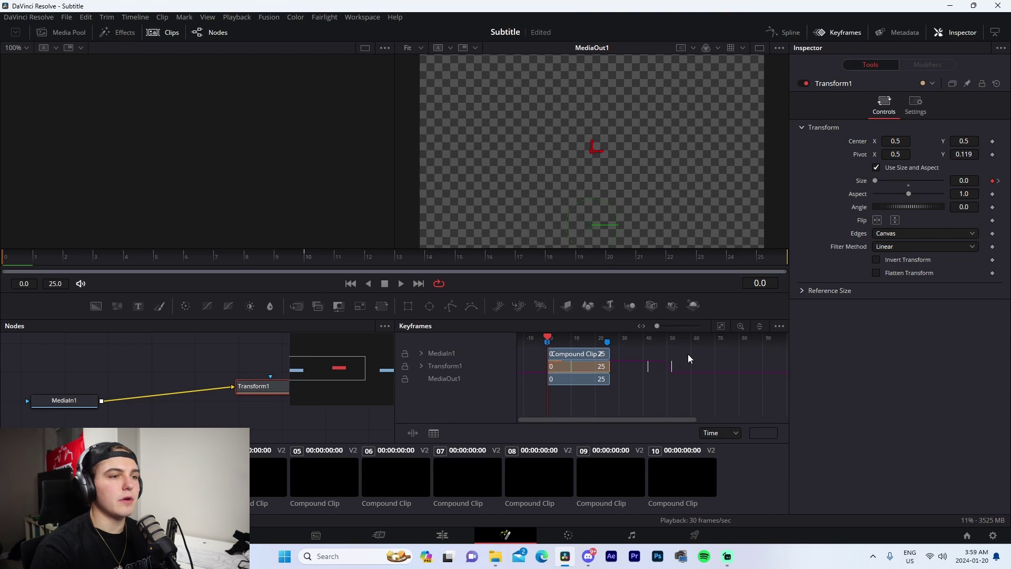
click(637, 367)
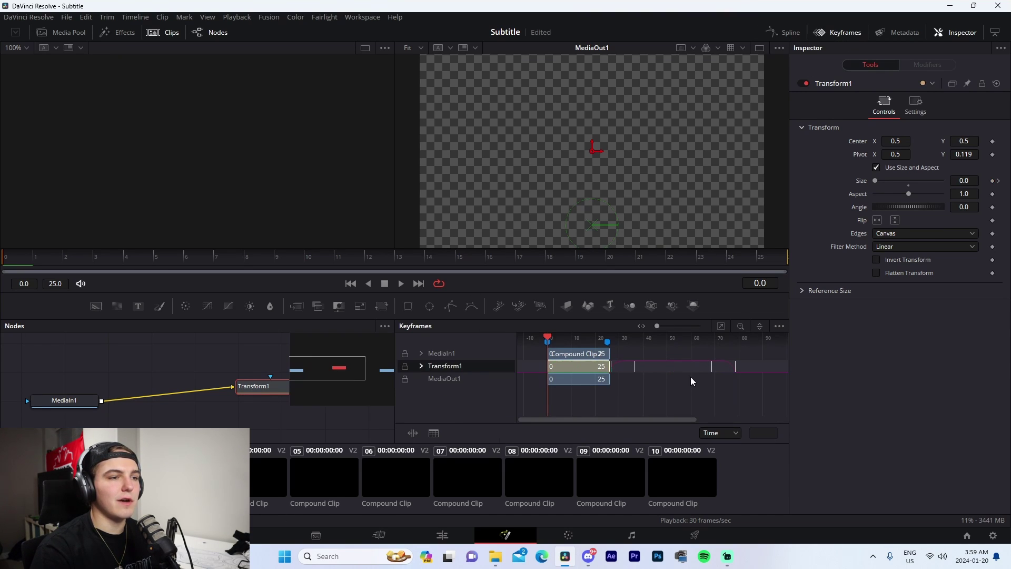
click(420, 367)
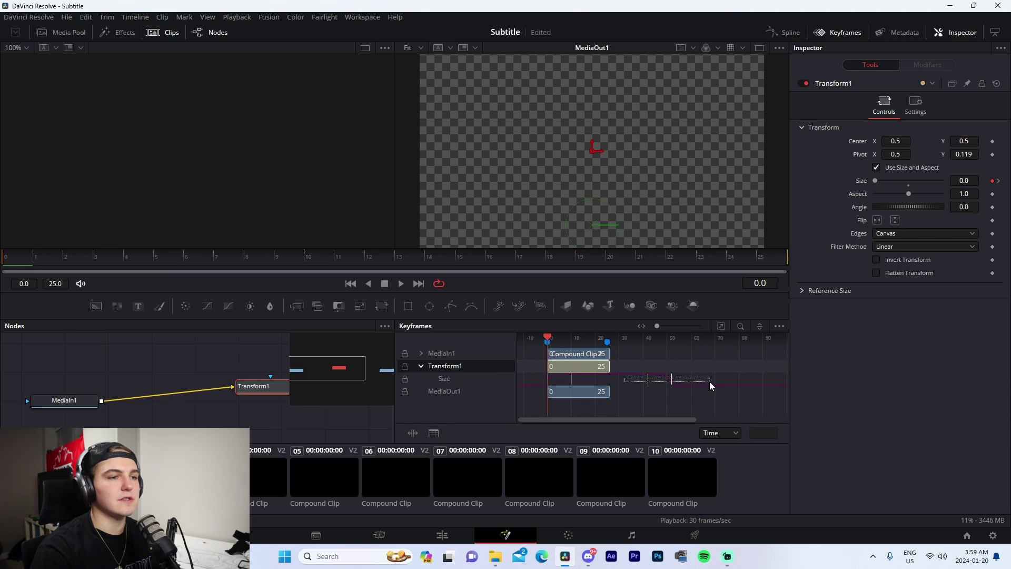
click(670, 380)
drag(618, 384, 606, 384)
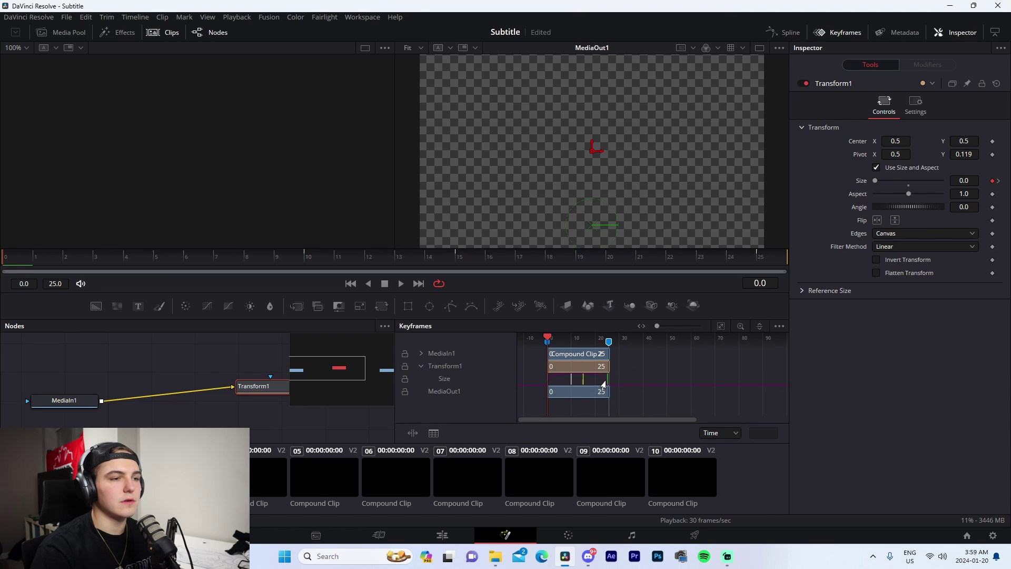
drag(608, 379, 610, 379)
key(space)
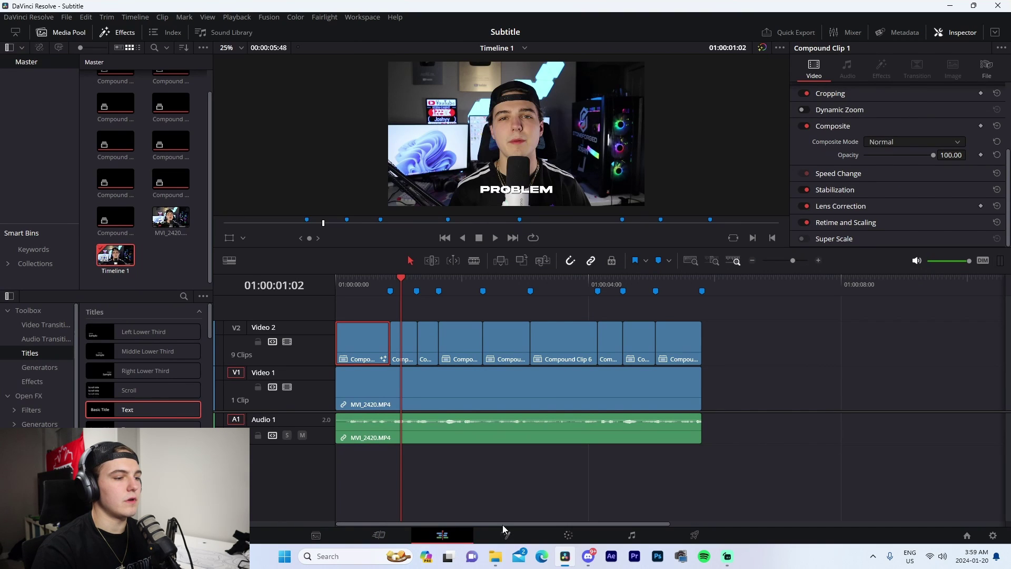
click(505, 535)
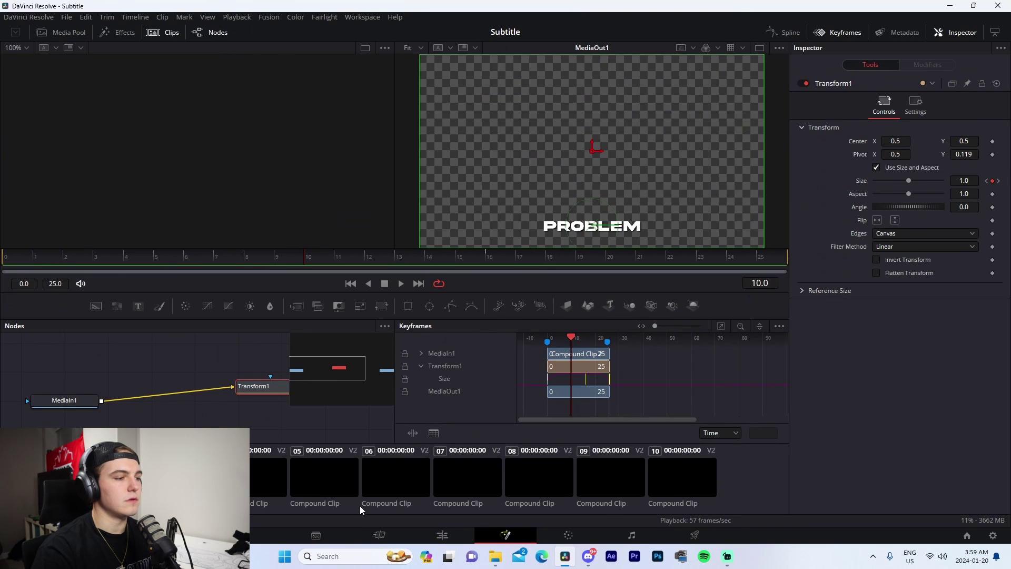
- Paste the Transform after MediaIn1 in Compound Clip 3 and shift the two scale-out keyframes so the last one sits at frame 19
click(254, 474)
key(ctrl+v)
scroll(719, 346, down, 4)
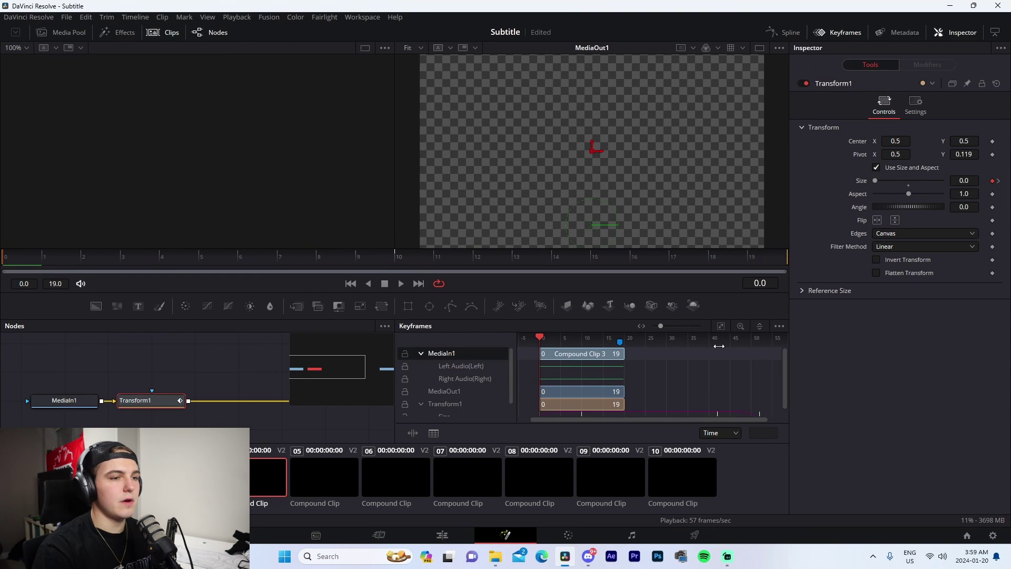
drag(638, 319, 640, 293)
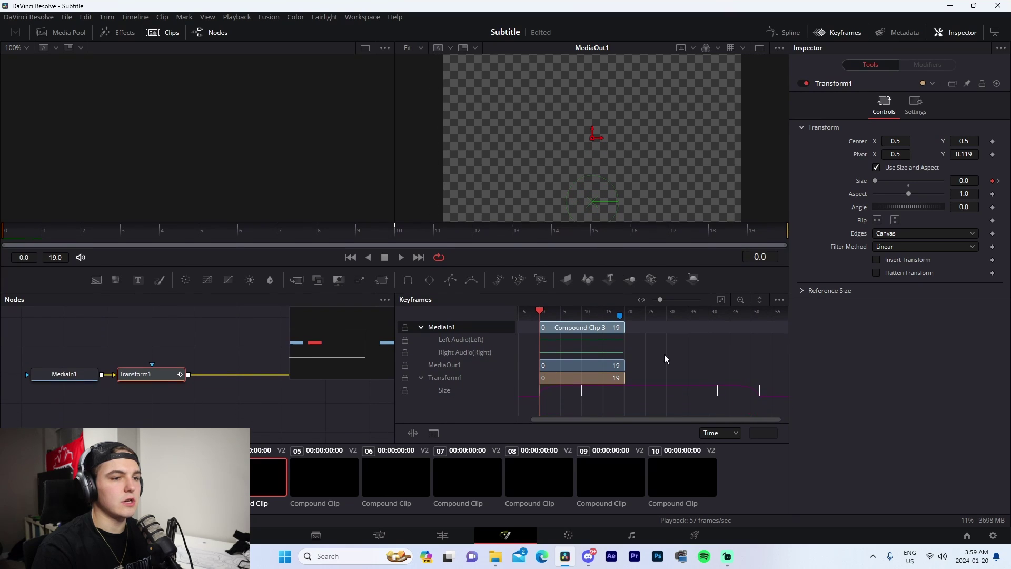
drag(697, 383, 749, 390)
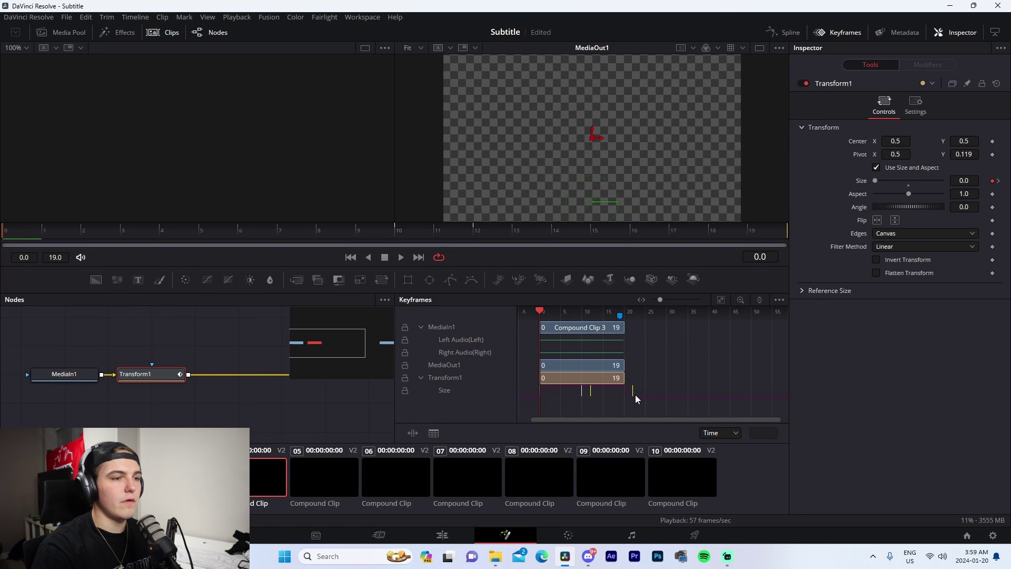
click(633, 395)
drag(633, 395, 624, 395)
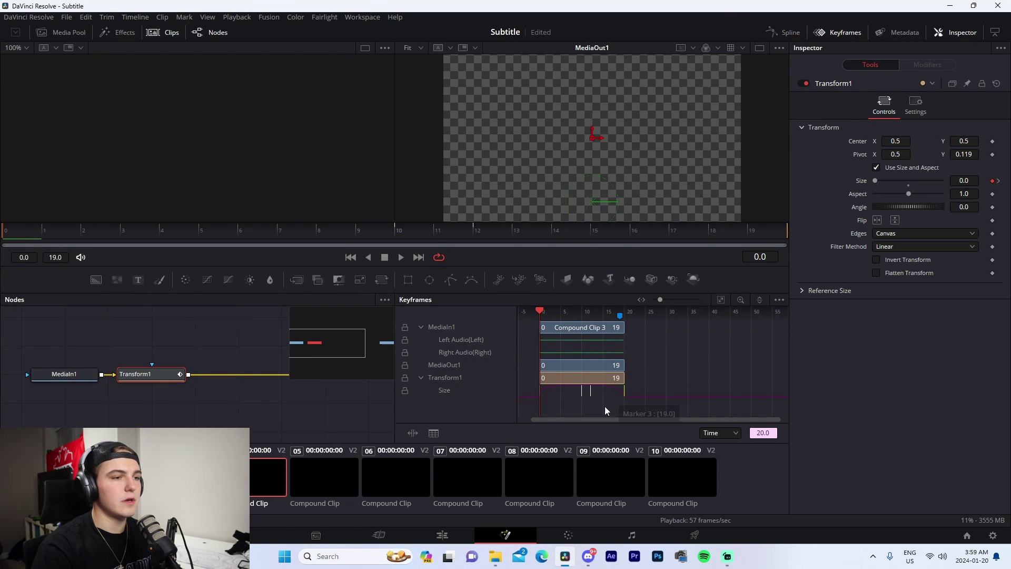
- Paste the animated Transform into Compound Clips 4, 5 and 6, aligning the scale-out size keyframes with each clip's end
click(332, 478)
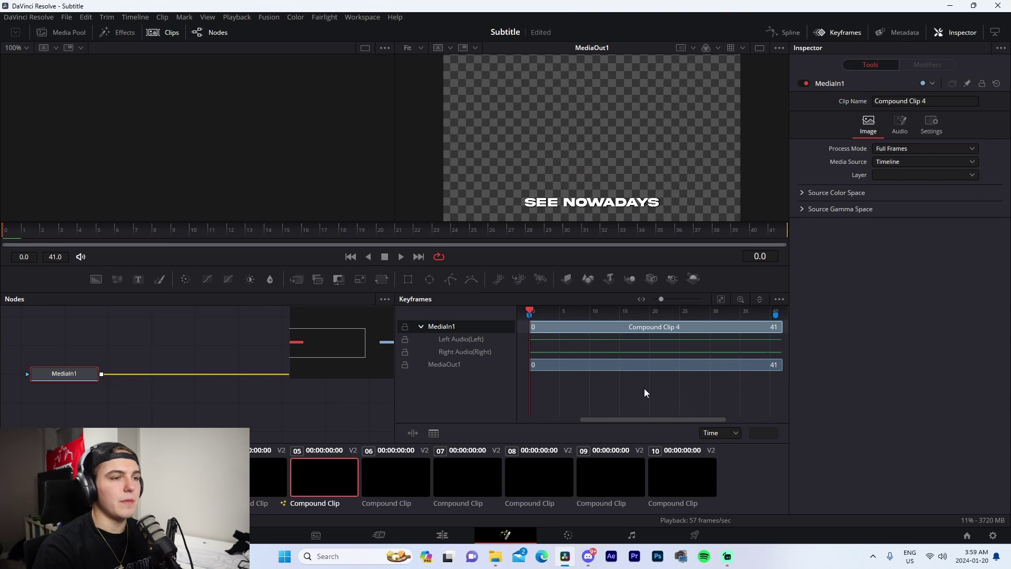
click(58, 373)
key(ctrl+v)
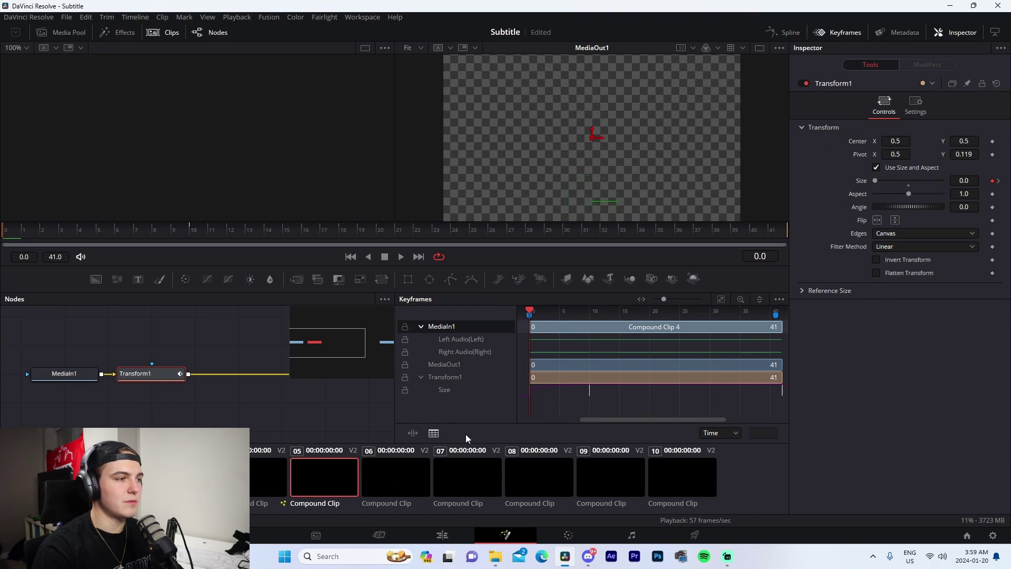
click(371, 474)
key(ctrl+v)
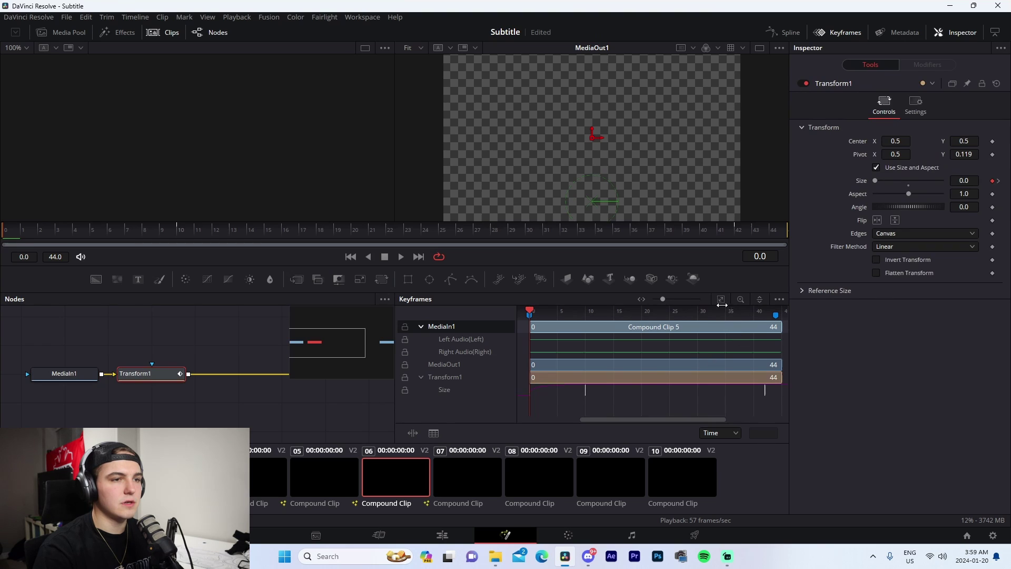
click(482, 476)
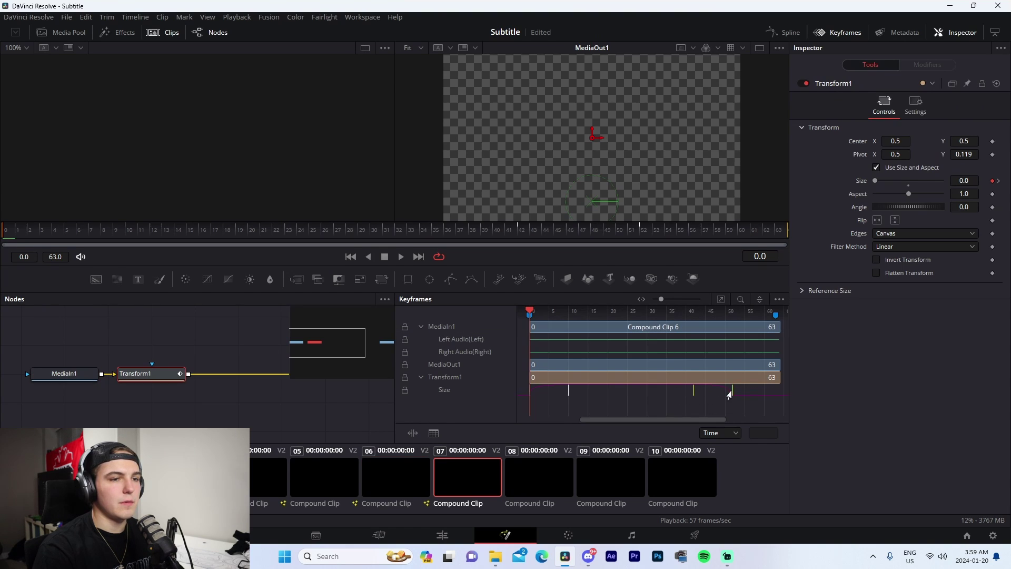
- Add the animated Transform to Compound Clips 7, 8 and 9 and move their scale-out keyframes to each clip's end
click(556, 482)
key(ctrl+v)
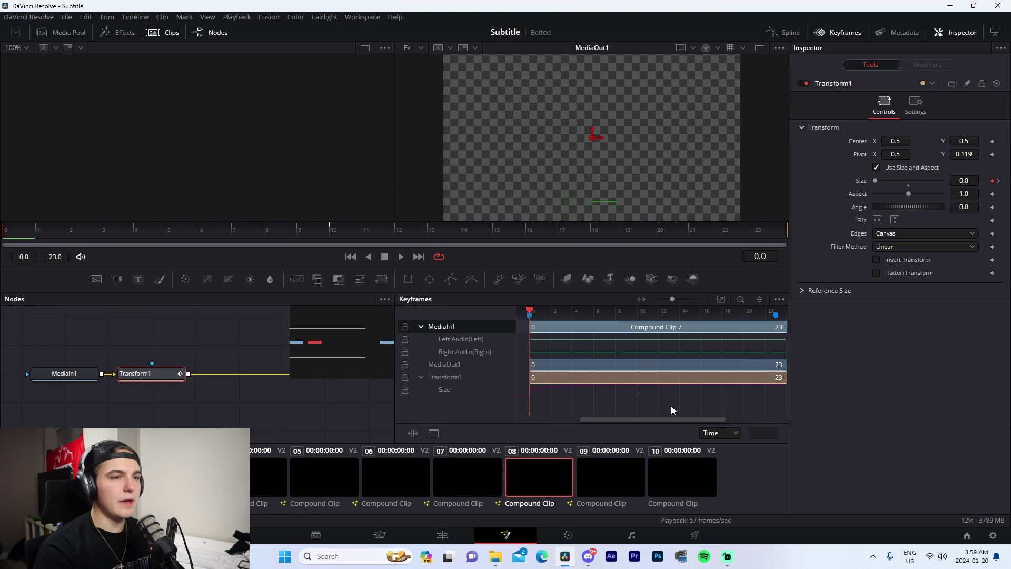
click(630, 474)
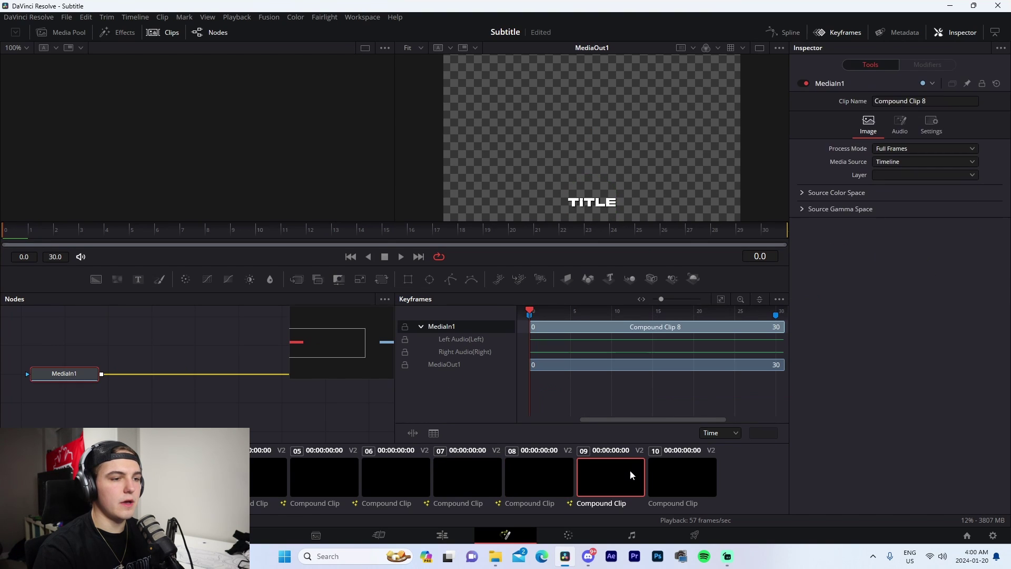
key(ctrl+v)
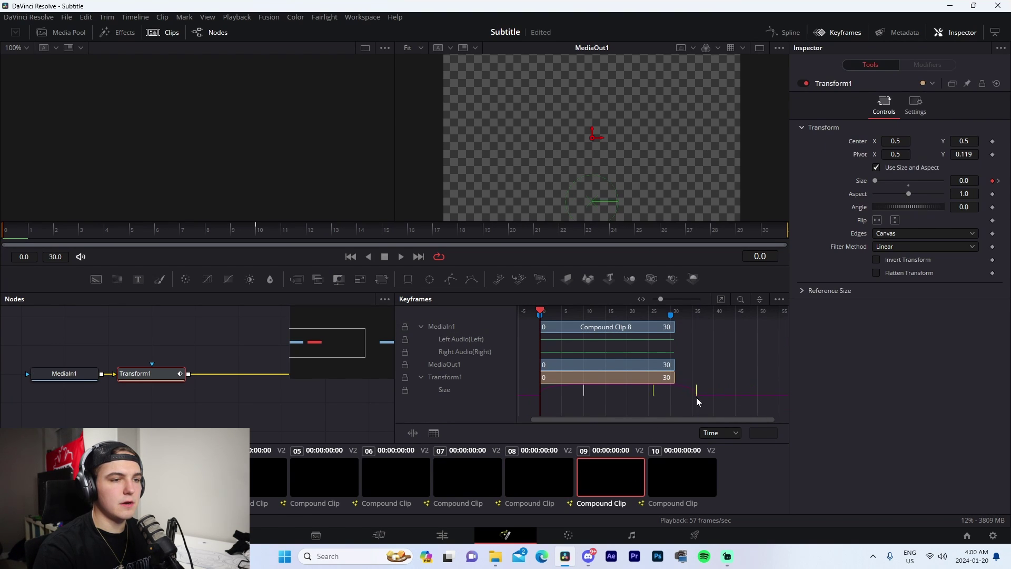
click(680, 482)
key(ctrl+v)
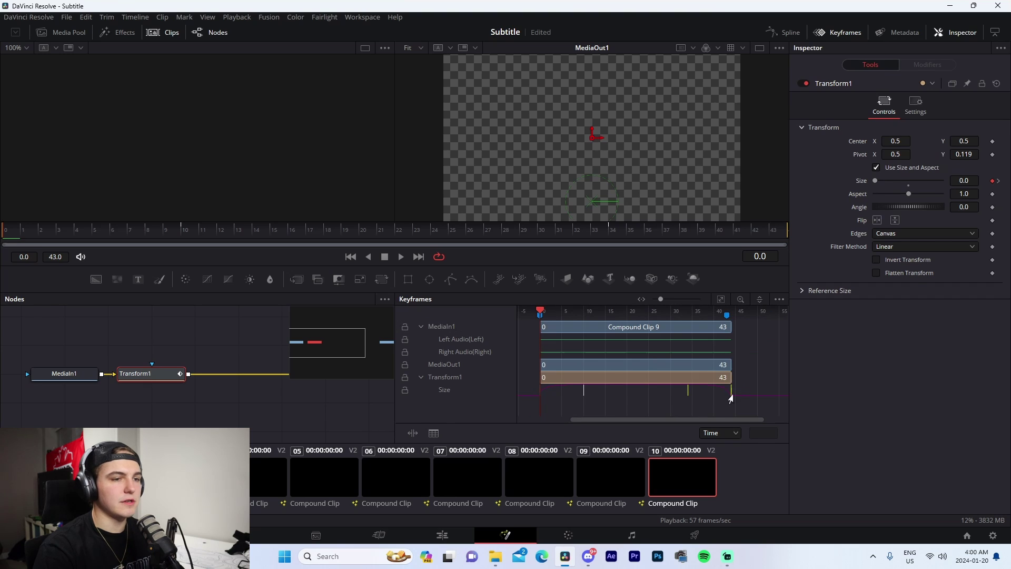
- Return to the Edit page and play the timeline from the beginning to check the animated subtitles
click(442, 534)
click(337, 284)
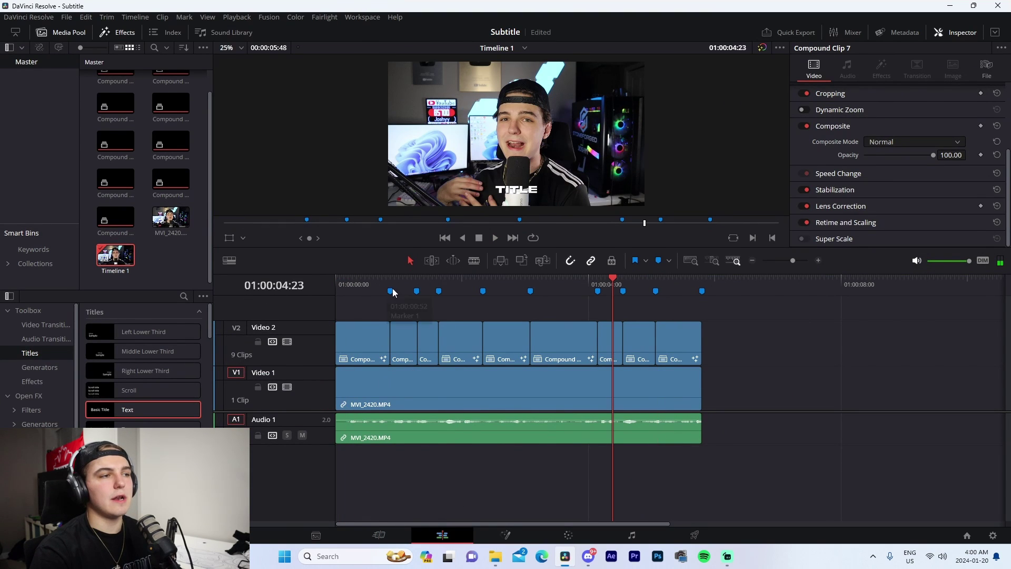
click(380, 286)
key(space)
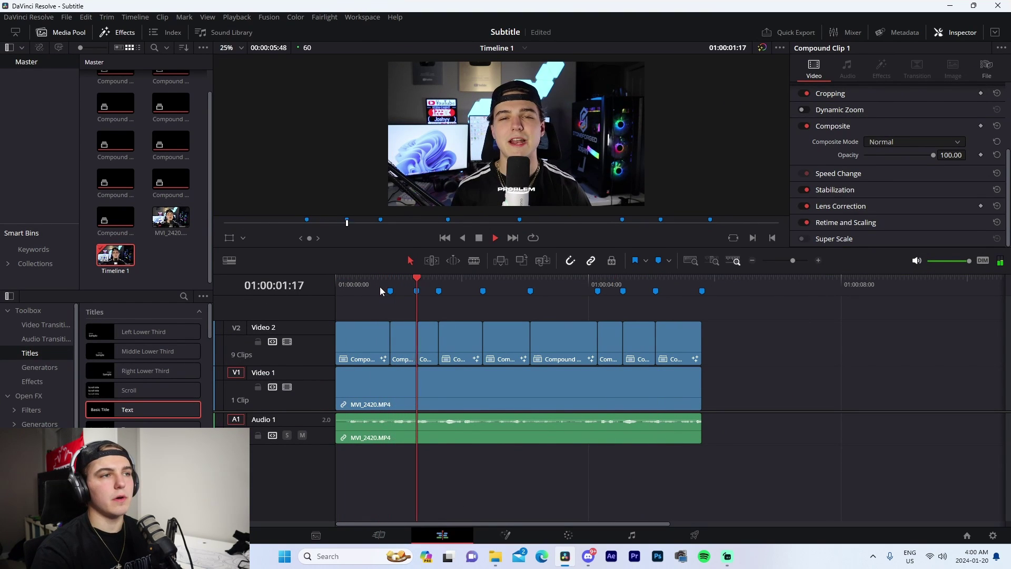